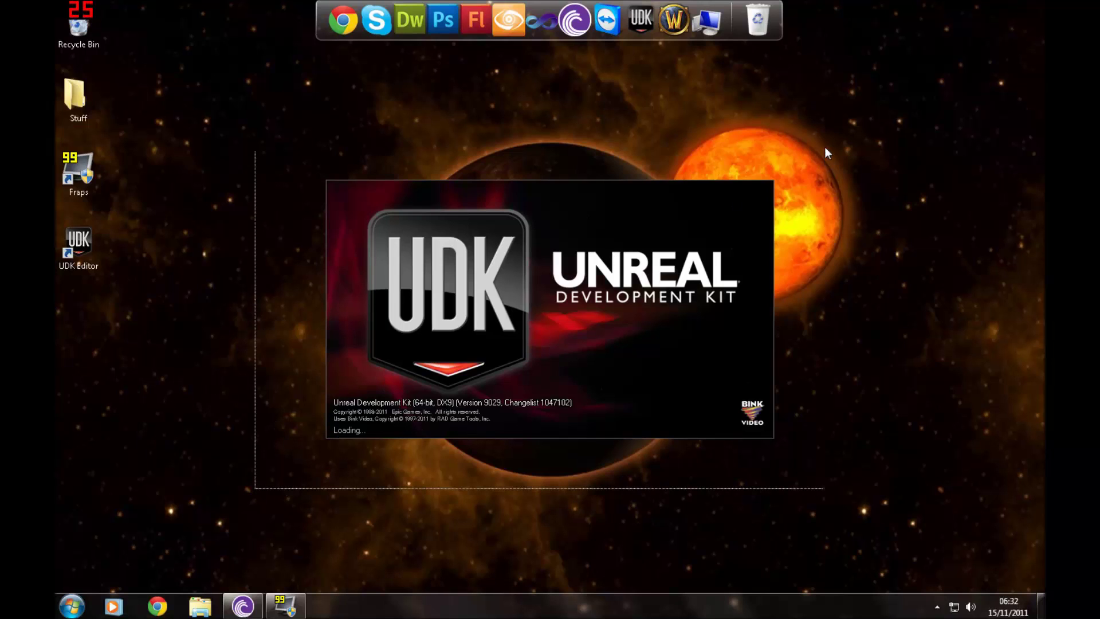
pyautogui.moveTo(825, 147); pyautogui.dragTo(653, 277)
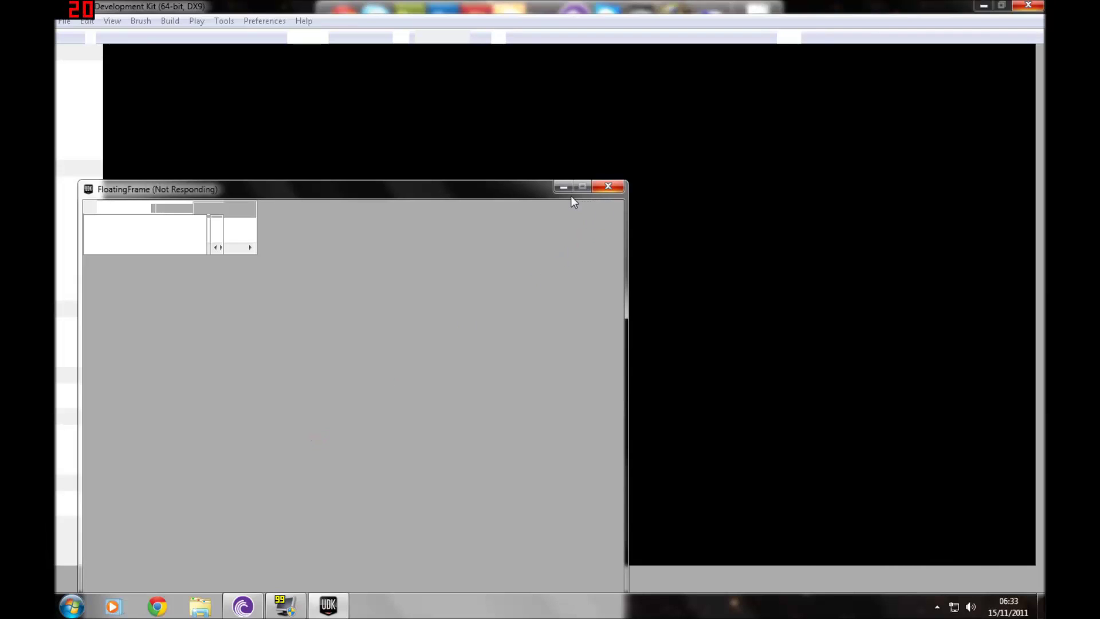
pyautogui.click(562, 188)
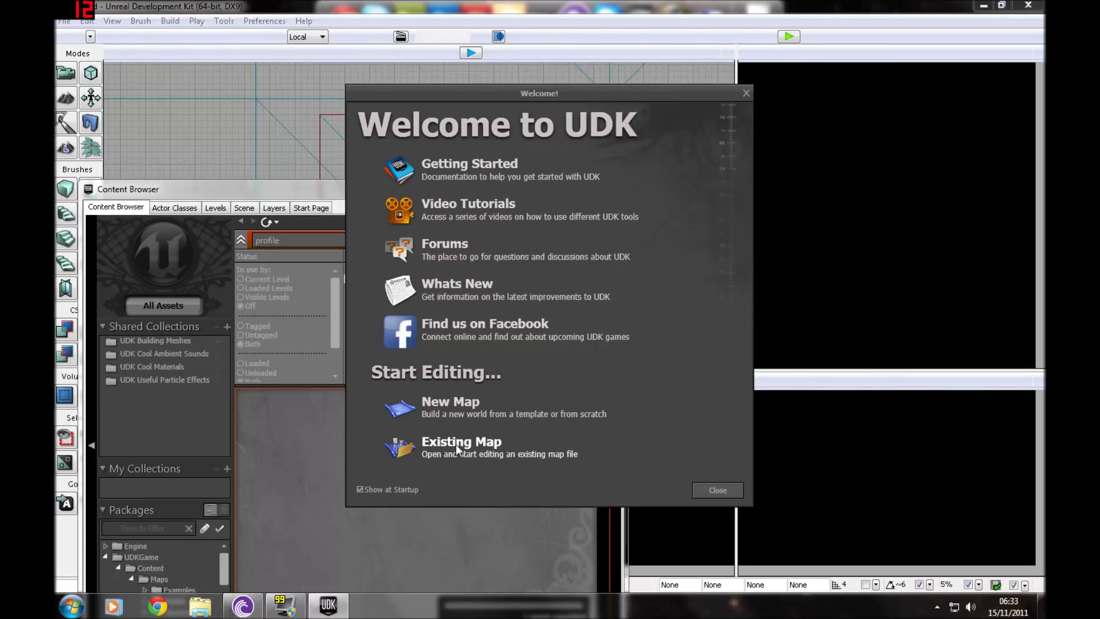
# Open the existing map DM-TestMapStaticMeshes.udk, then close the welcome window and minimize the Content Browser.
pyautogui.click(469, 448)
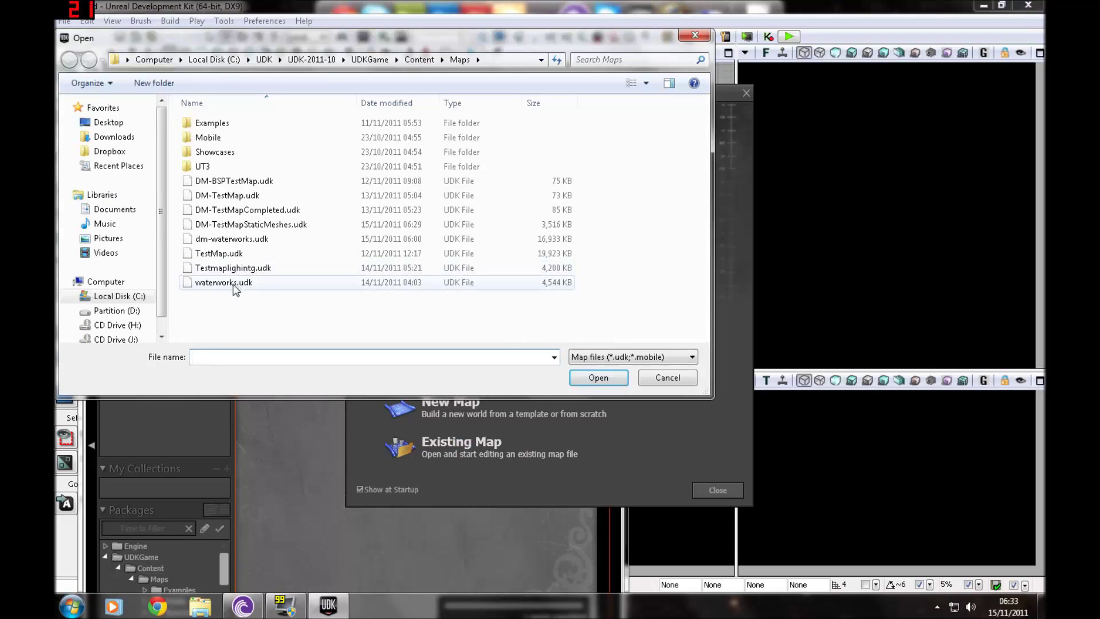
pyautogui.doubleClick(272, 225)
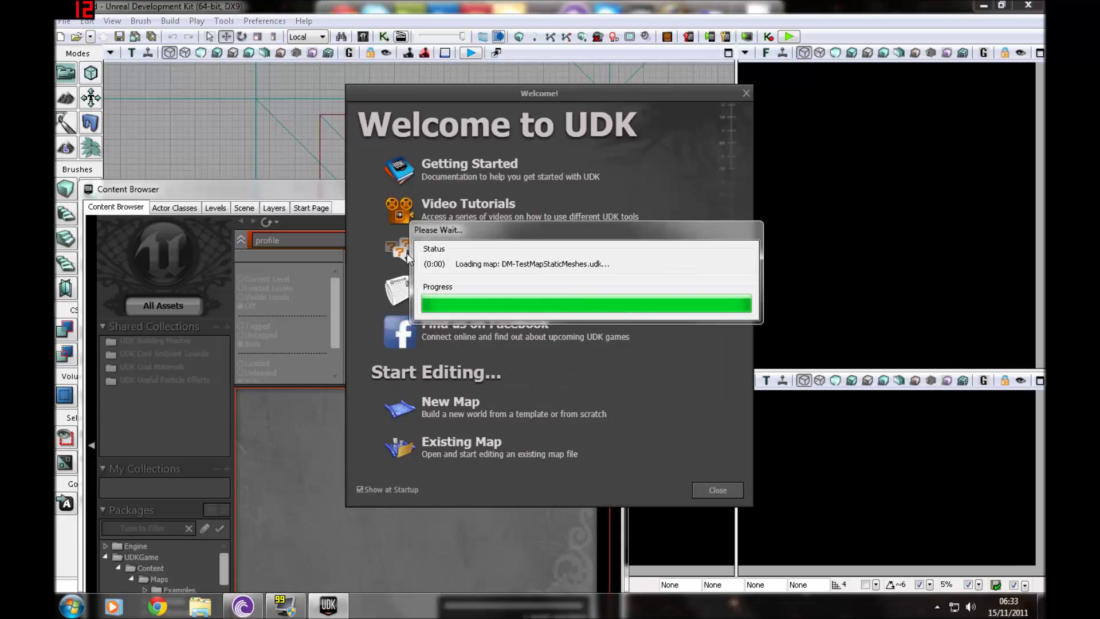
pyautogui.click(716, 489)
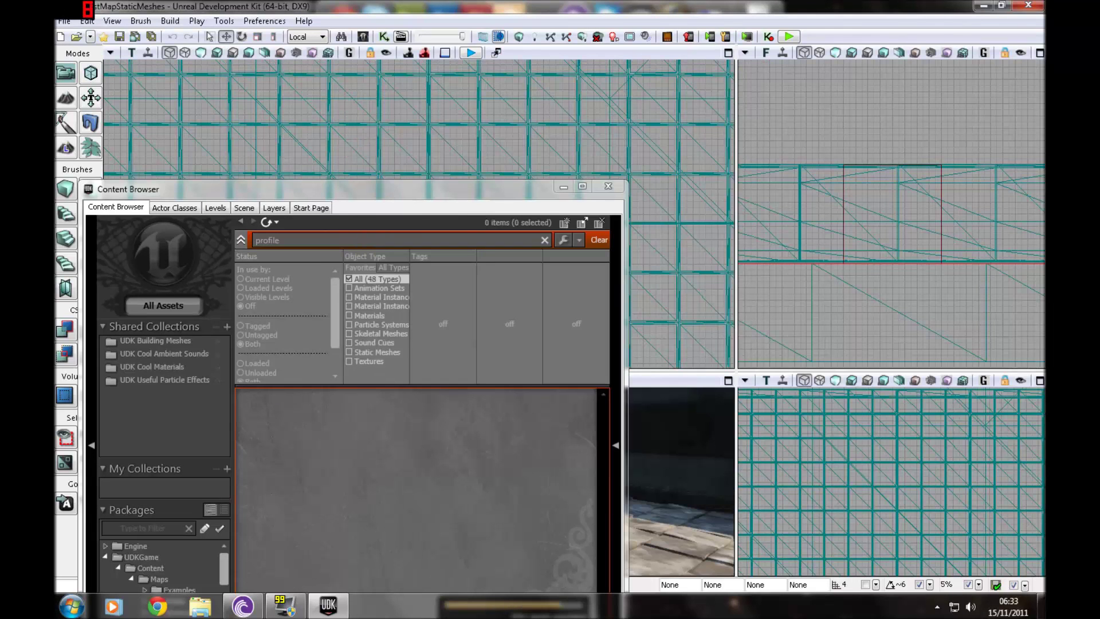
pyautogui.click(563, 187)
# Briefly play-test the map in the perspective viewport near the stacked crates, then end the play session.
pyautogui.moveTo(418, 481); pyautogui.dragTo(423, 458, button='right')
pyautogui.press('w')
pyautogui.moveTo(433, 401); pyautogui.dragTo(403, 438)
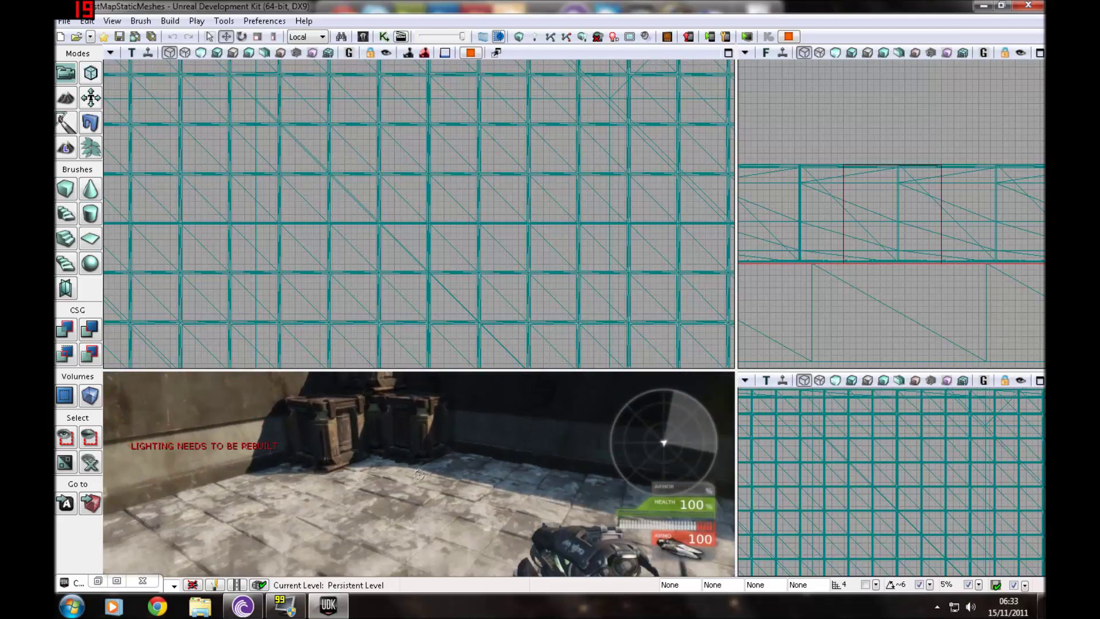
pyautogui.press('Escape')
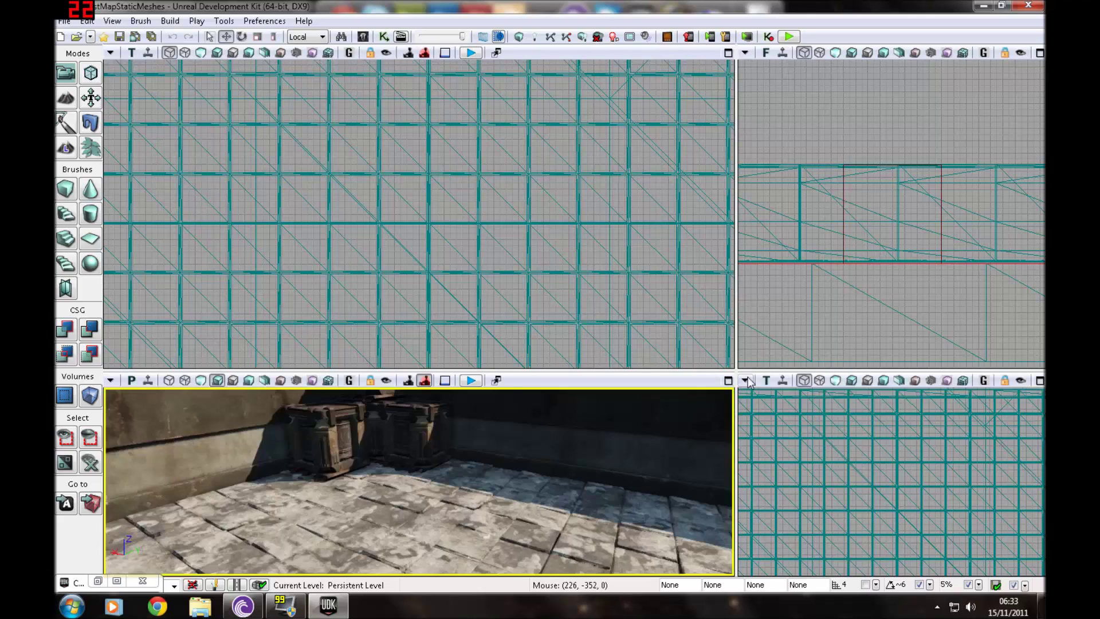
# Play-test the map in the maximized perspective viewport, examine the crates up close, and return to the four-view layout.
pyautogui.click(728, 380)
pyautogui.click(470, 53)
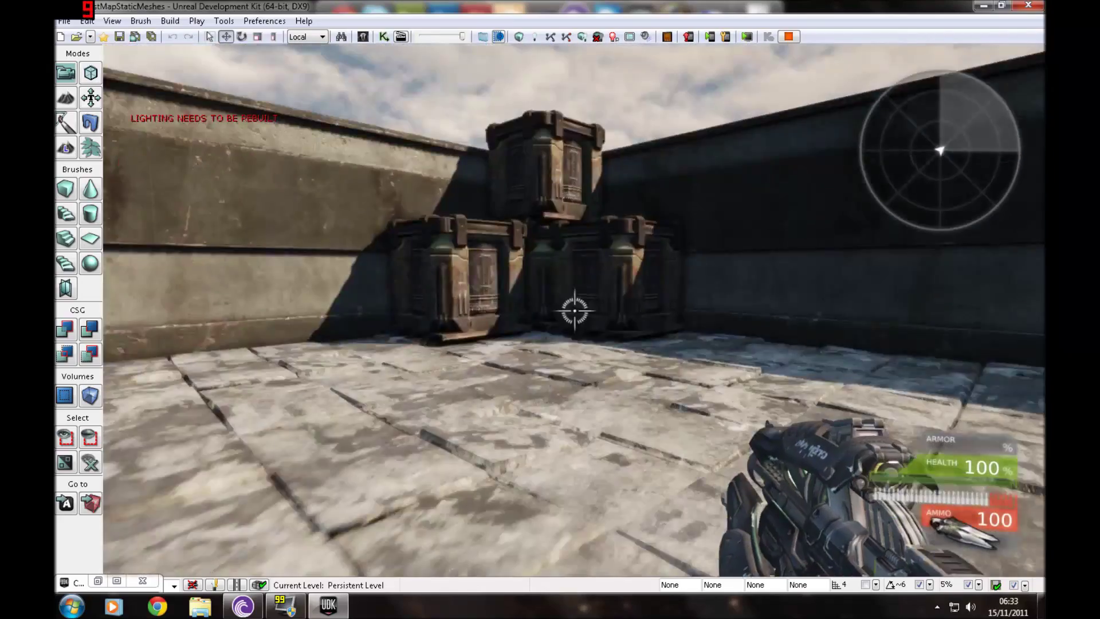
pyautogui.press('w')
pyautogui.press('s')
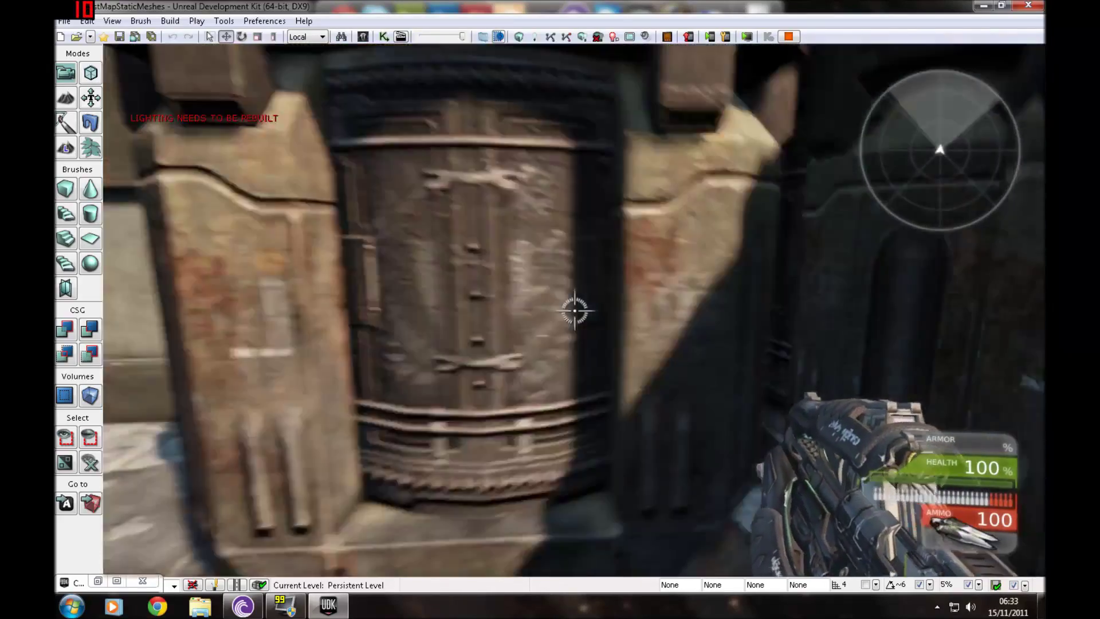
pyautogui.press('s')
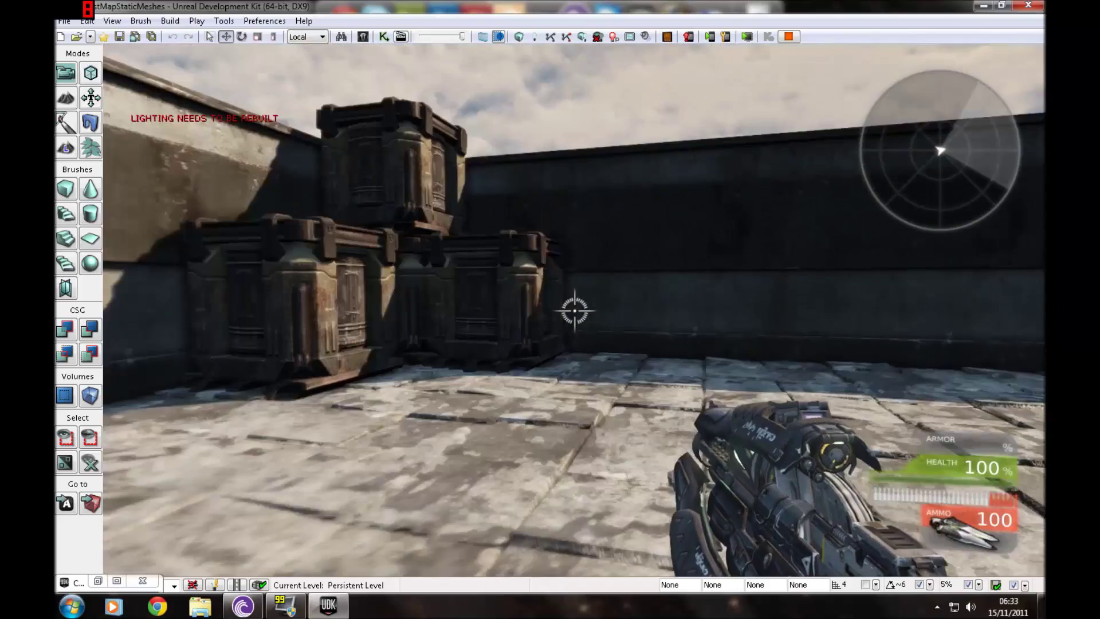
pyautogui.press('w')
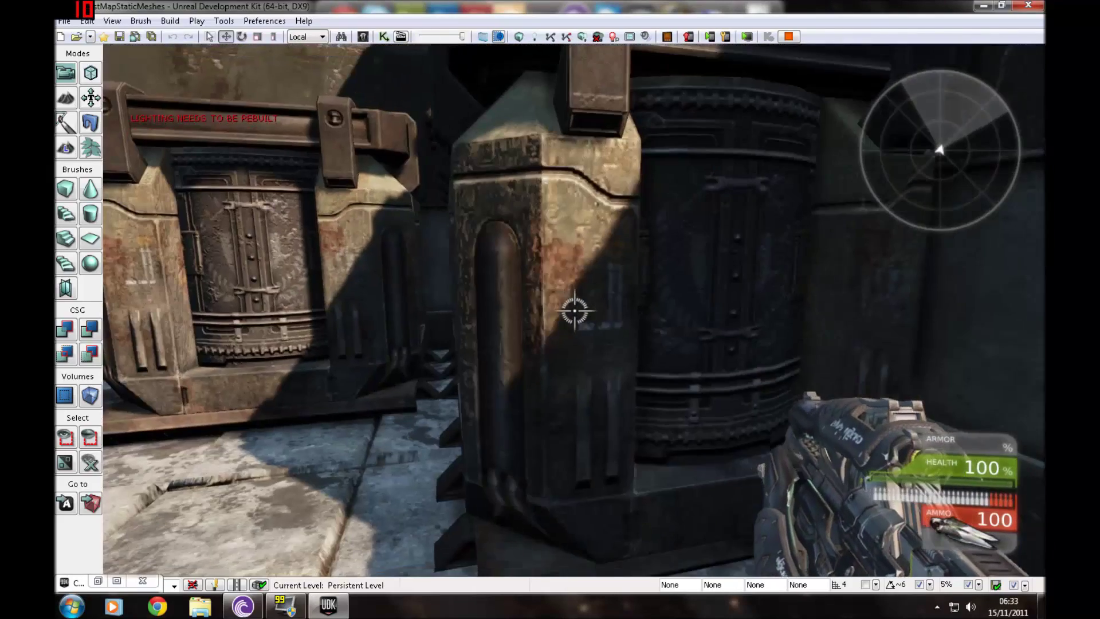
pyautogui.press('Escape')
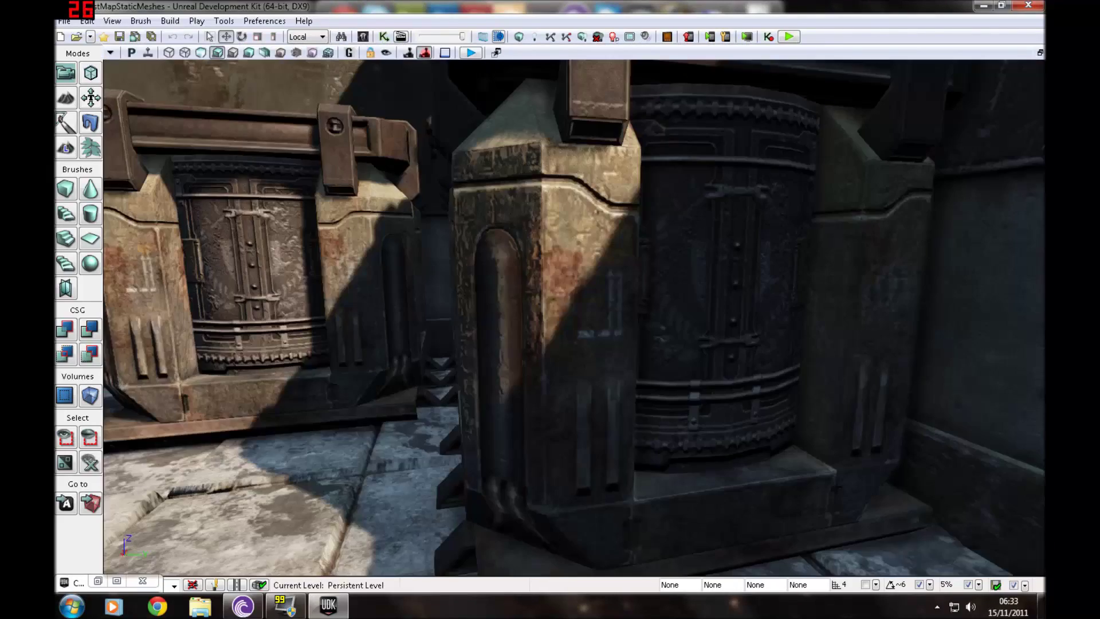
pyautogui.moveTo(573, 318); pyautogui.dragTo(564, 355, button='right')
pyautogui.click(1040, 52)
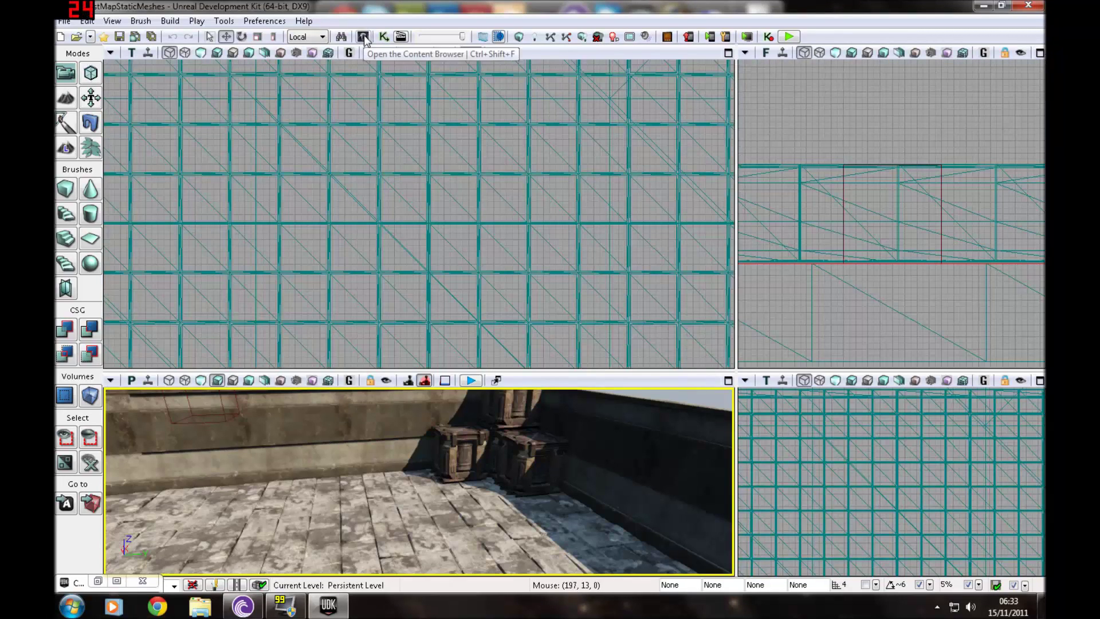
# Restore the Content Browser, clear its search text, and filter the assets to Static Meshes only.
pyautogui.click(97, 582)
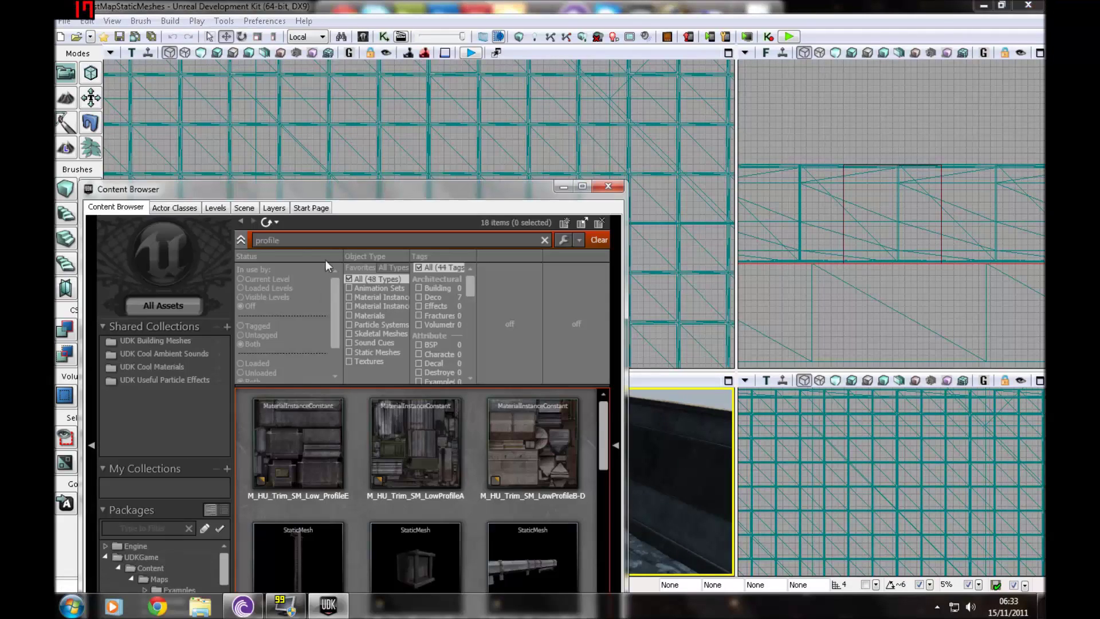
pyautogui.moveTo(305, 241); pyautogui.dragTo(165, 242)
pyautogui.press('BackSpace')
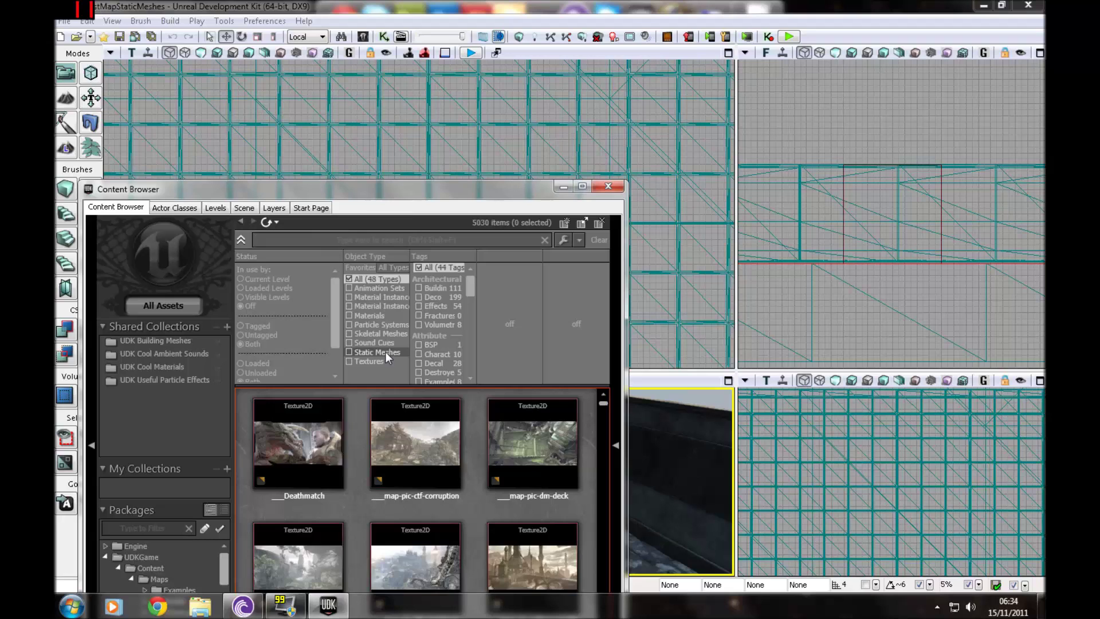
pyautogui.click(386, 351)
pyautogui.moveTo(334, 191); pyautogui.dragTo(708, 67)
# Find the RemadePhysBarrel static mesh in the asset list and select it.
pyautogui.moveTo(298, 481); pyautogui.dragTo(246, 493, button='right')
pyautogui.click(816, 314)
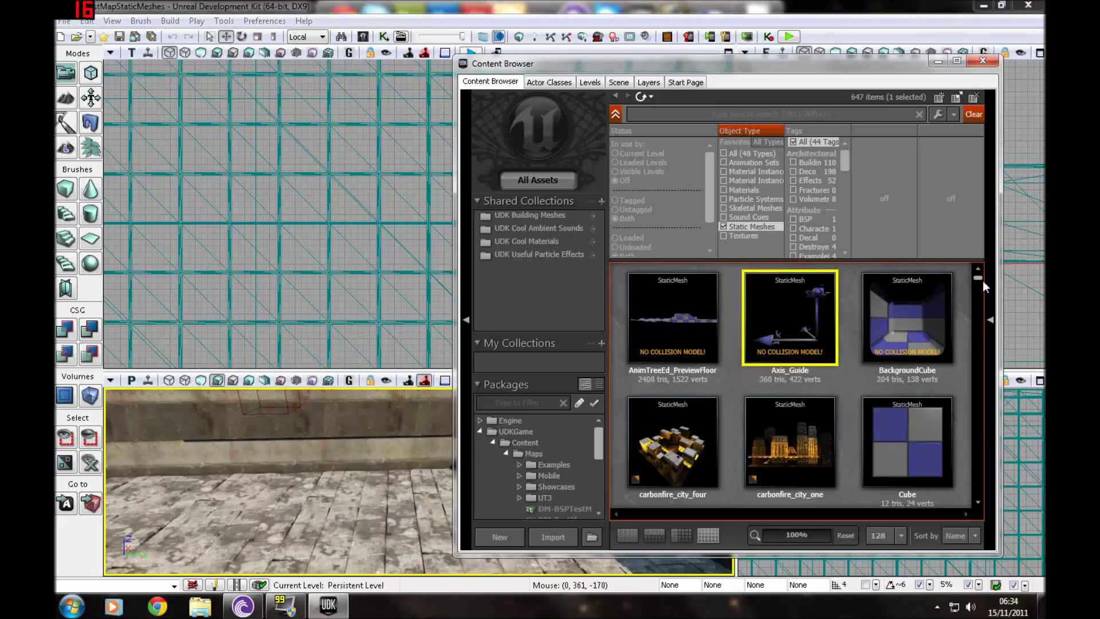
pyautogui.moveTo(978, 281); pyautogui.dragTo(981, 288)
pyautogui.click(801, 384)
pyautogui.scroll(-1, 801, 385)
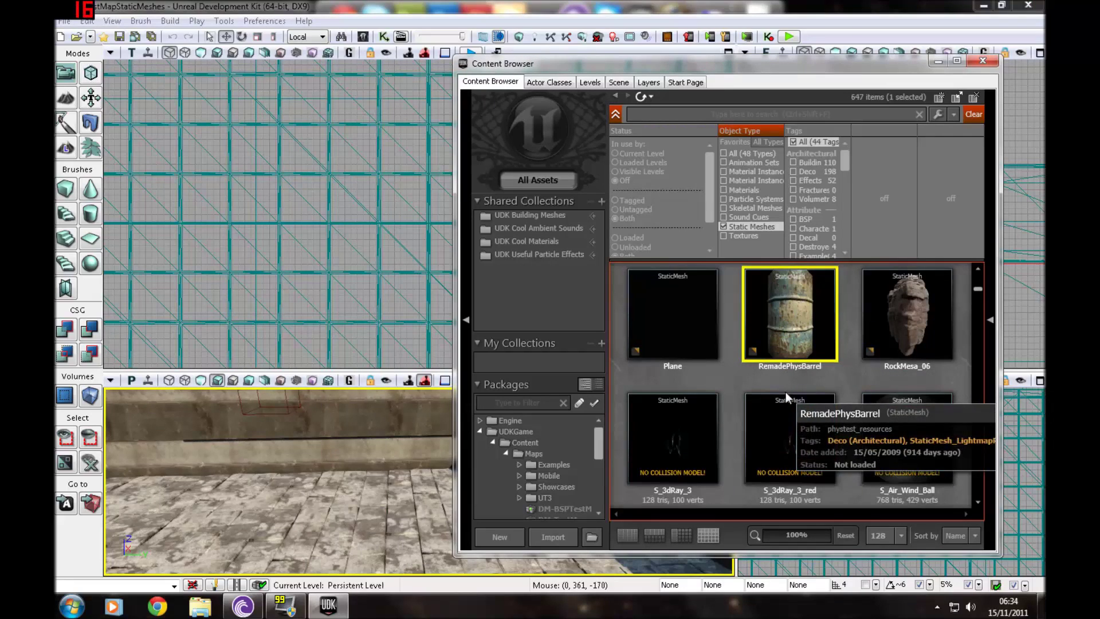
# Inspect the RemadePhysBarrel mesh from different angles in the Static Mesh Editor and close the editor.
pyautogui.doubleClick(793, 328)
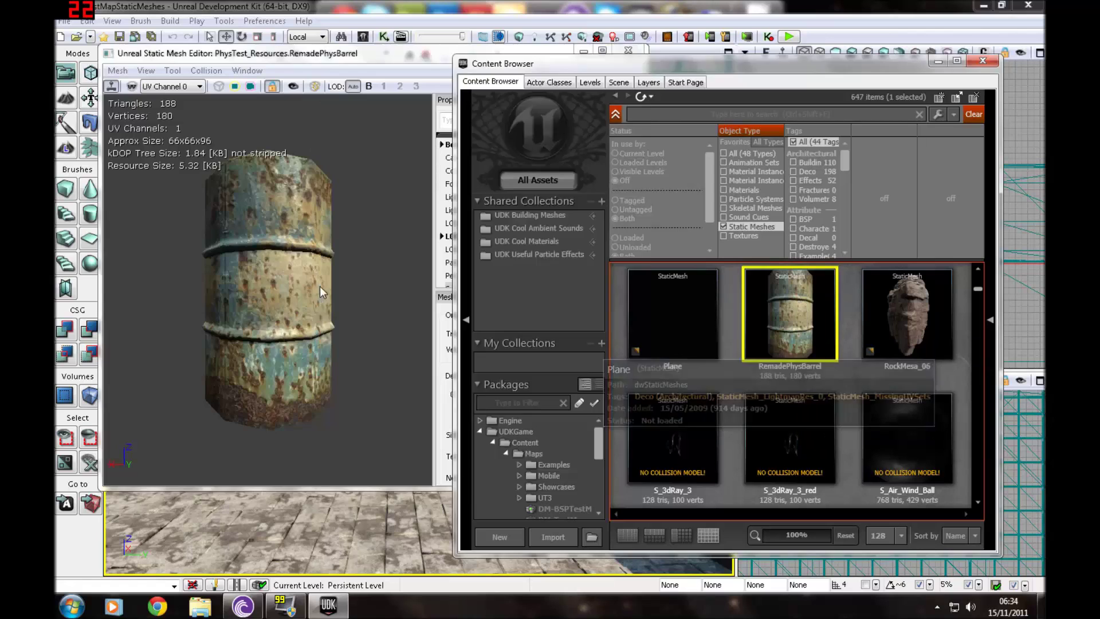
pyautogui.moveTo(268, 290); pyautogui.dragTo(142, 314)
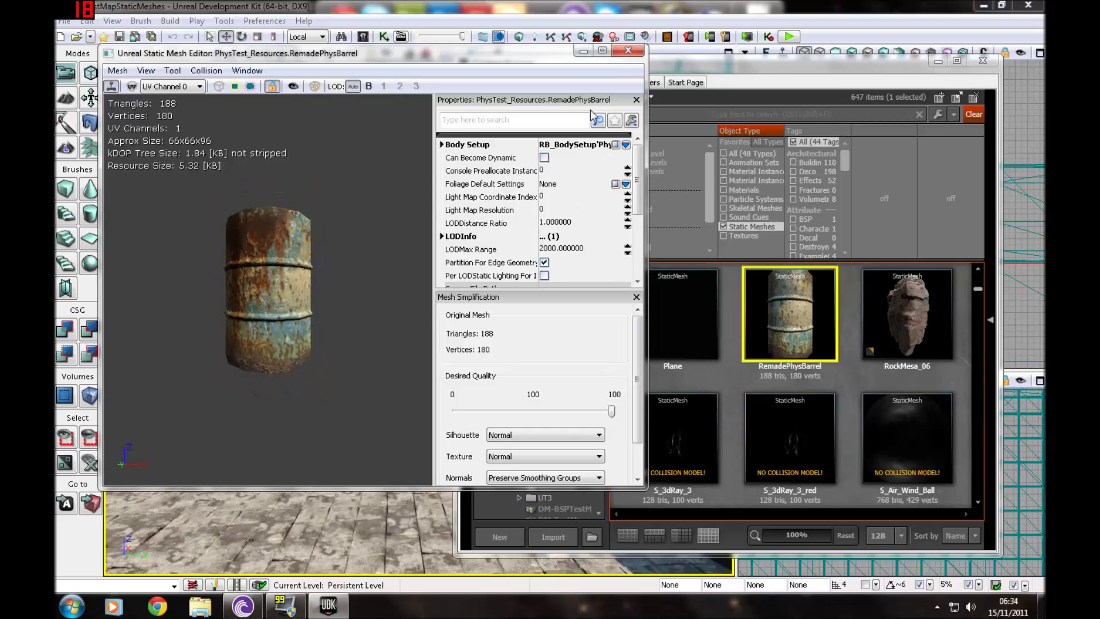
pyautogui.click(622, 52)
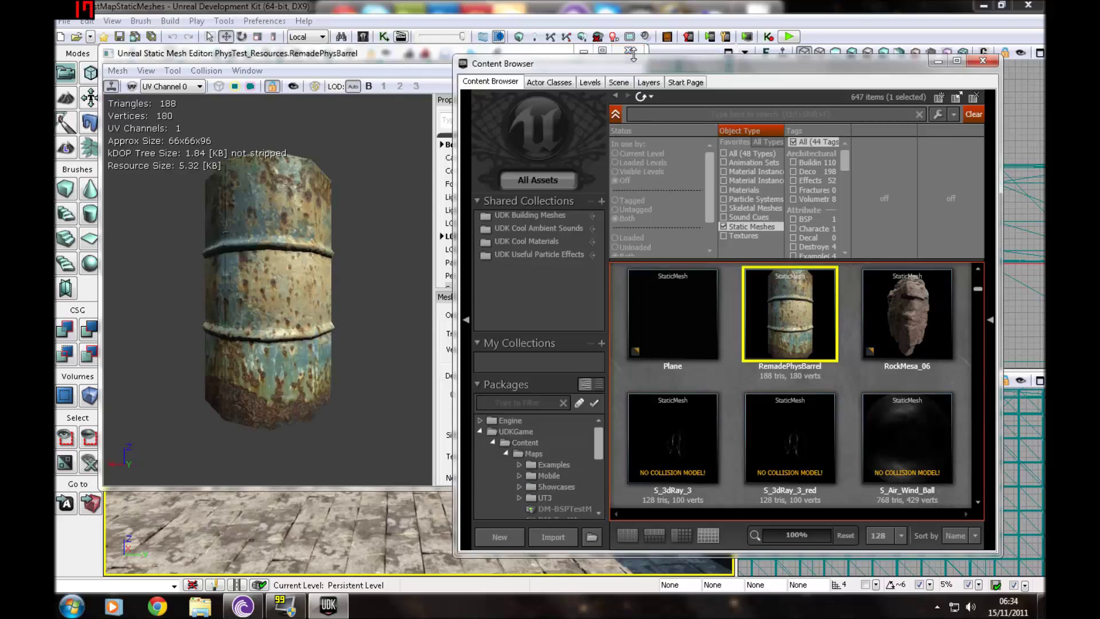
pyautogui.click(409, 57)
pyautogui.click(627, 52)
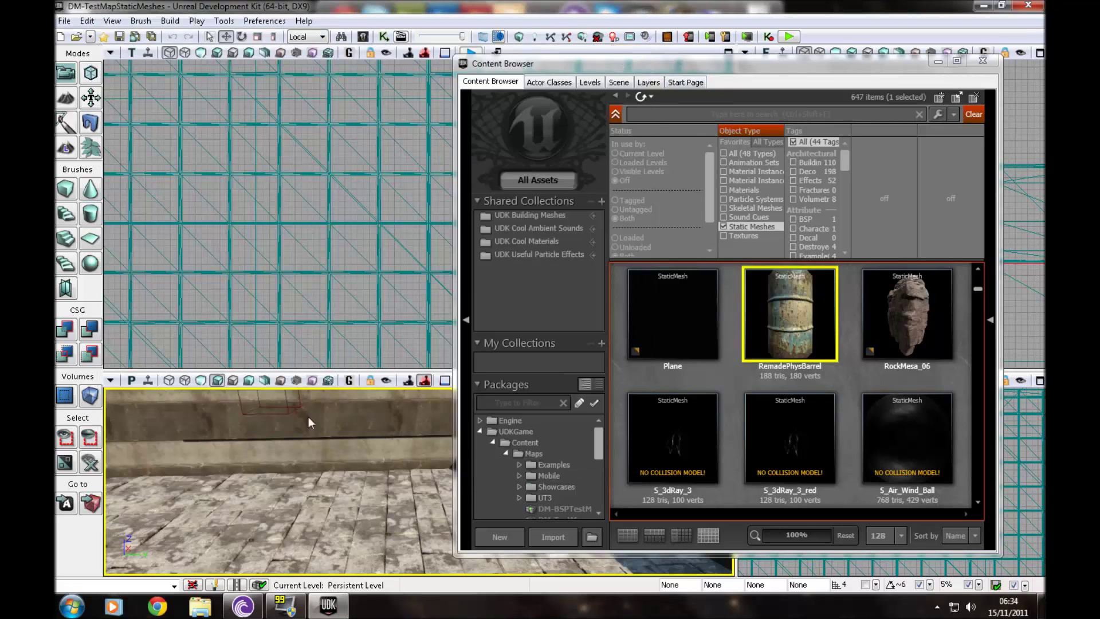
# Add the RemadePhysBarrel static mesh to the stone floor near the wall and minimize the Content Browser.
pyautogui.rightClick(226, 494)
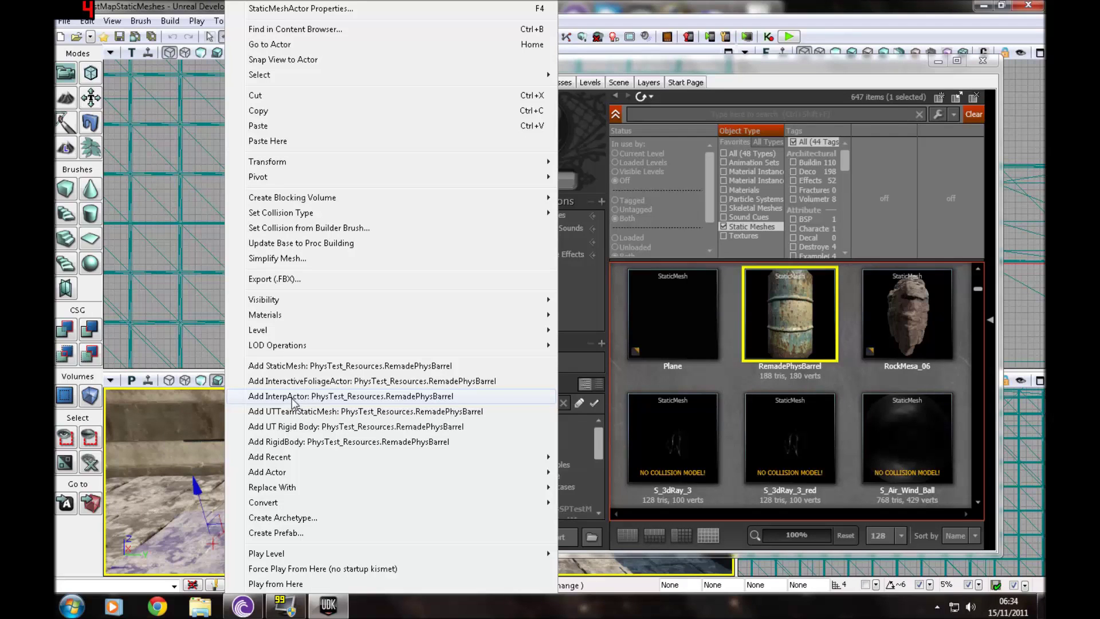
pyautogui.click(323, 366)
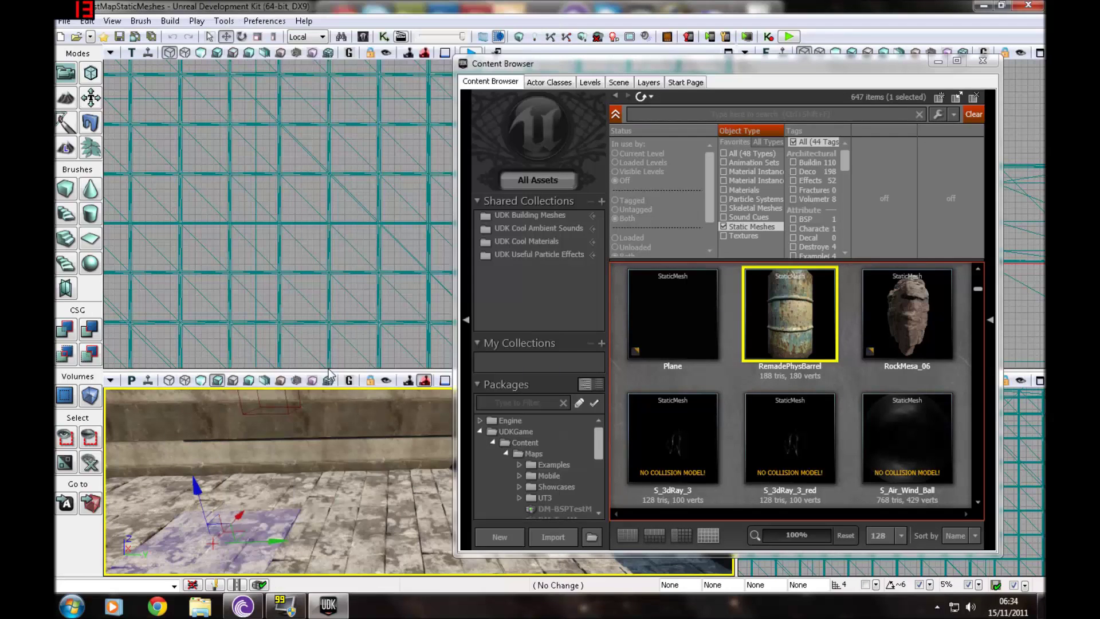
pyautogui.moveTo(321, 458); pyautogui.dragTo(304, 482, button='right')
pyautogui.moveTo(429, 441); pyautogui.dragTo(432, 426)
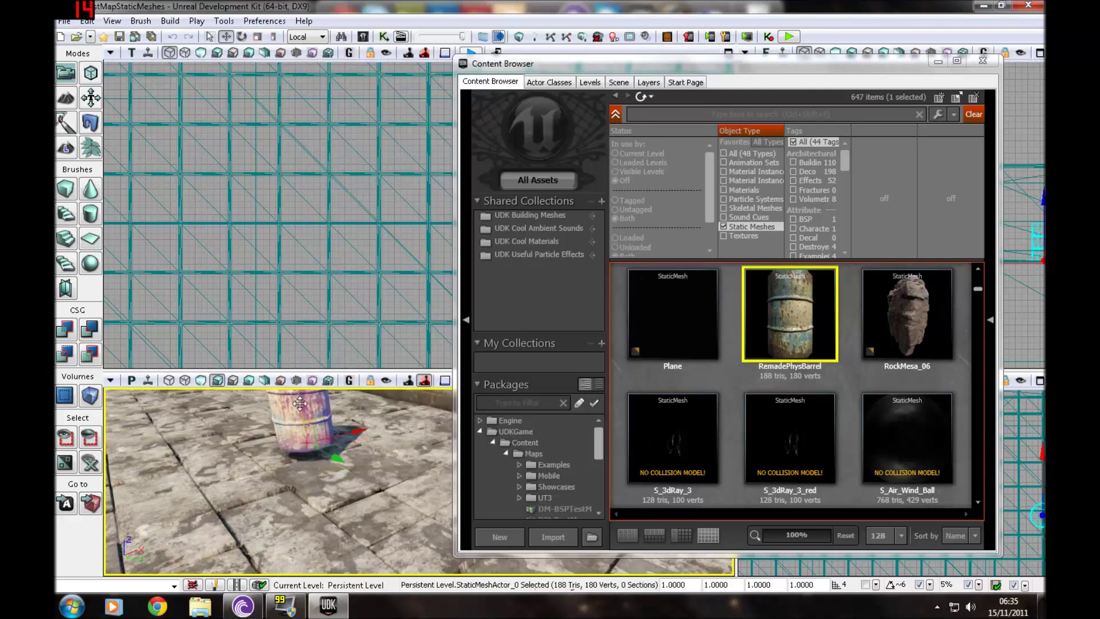
pyautogui.click(938, 62)
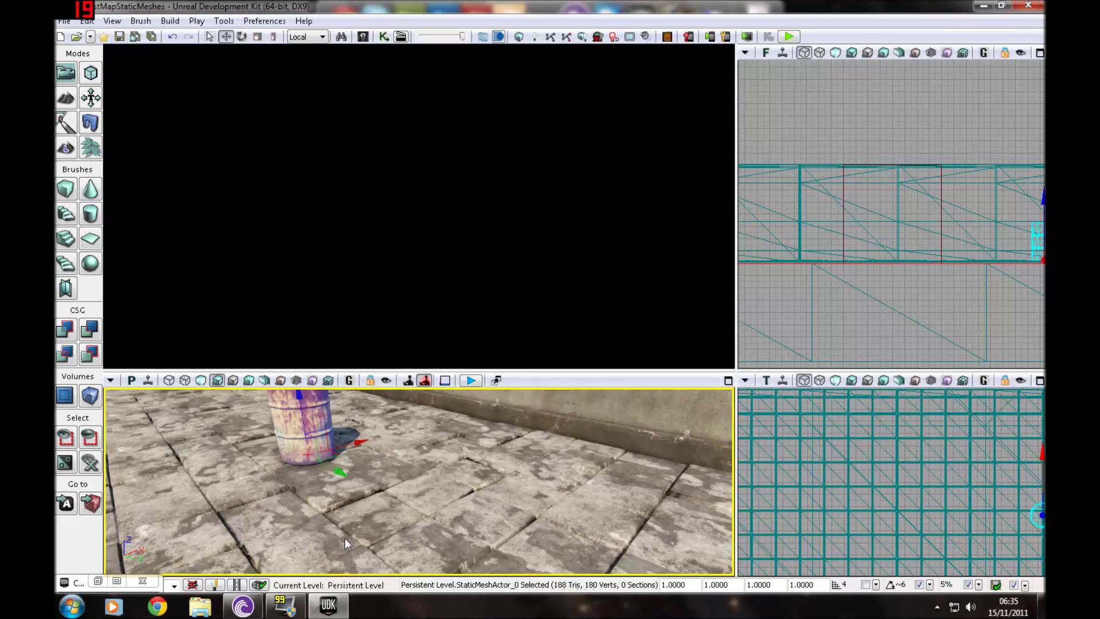
# Play the level in the editor and enable flying with the console command fly.
pyautogui.press('s')
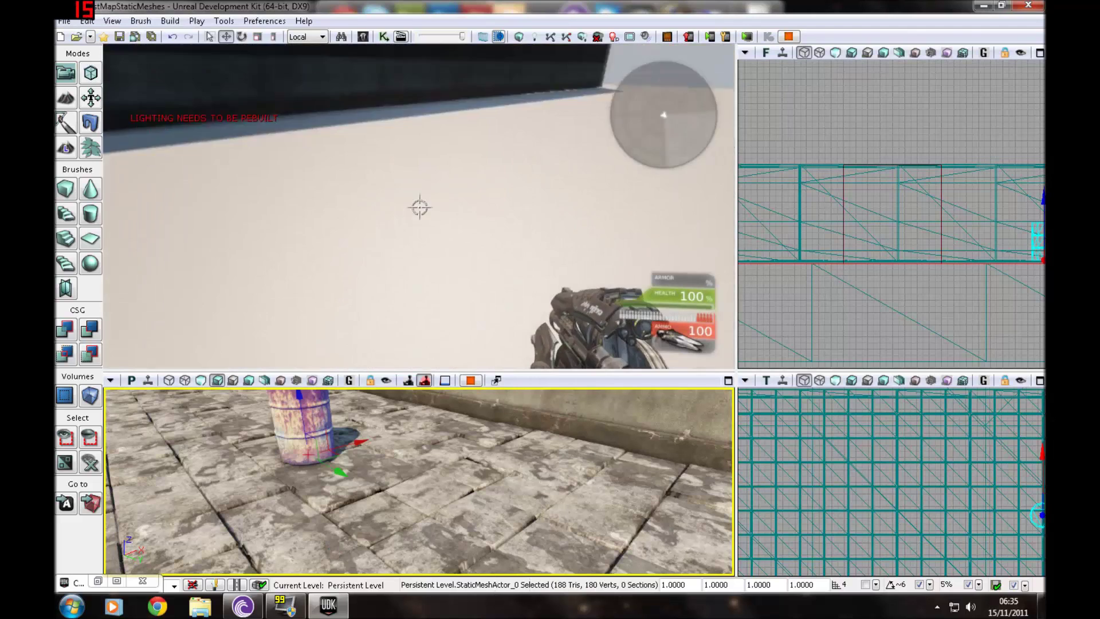
pyautogui.press('Tab')
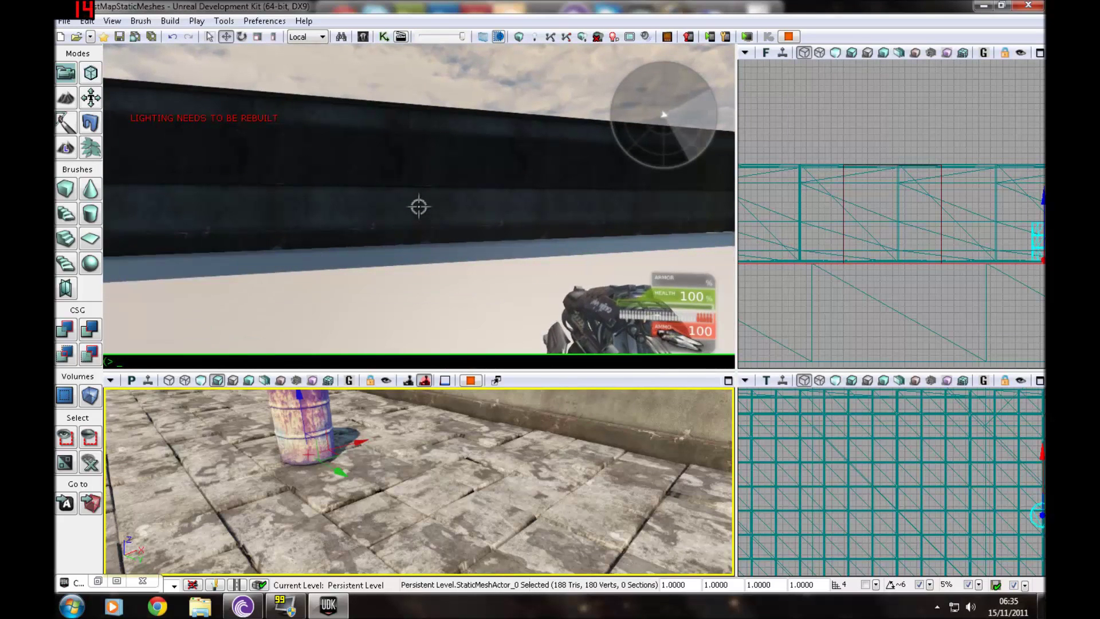
pyautogui.write('fly')
pyautogui.press('Return')
# Fly into the walled area, fire a shot near the barrel to test it, and end the play session.
pyautogui.press('w')
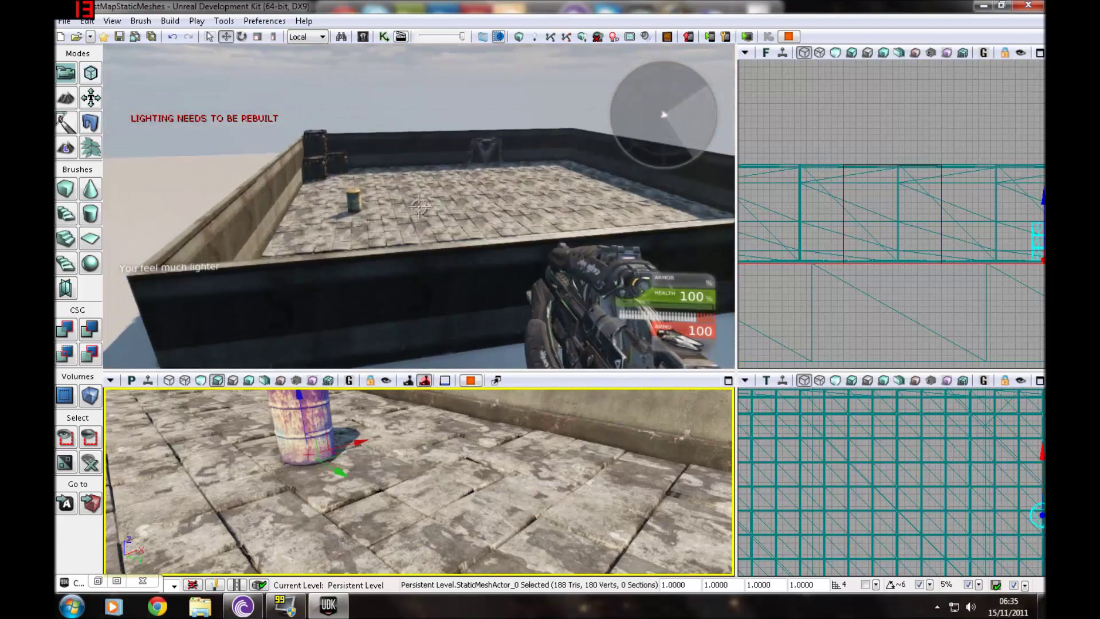
pyautogui.press('w')
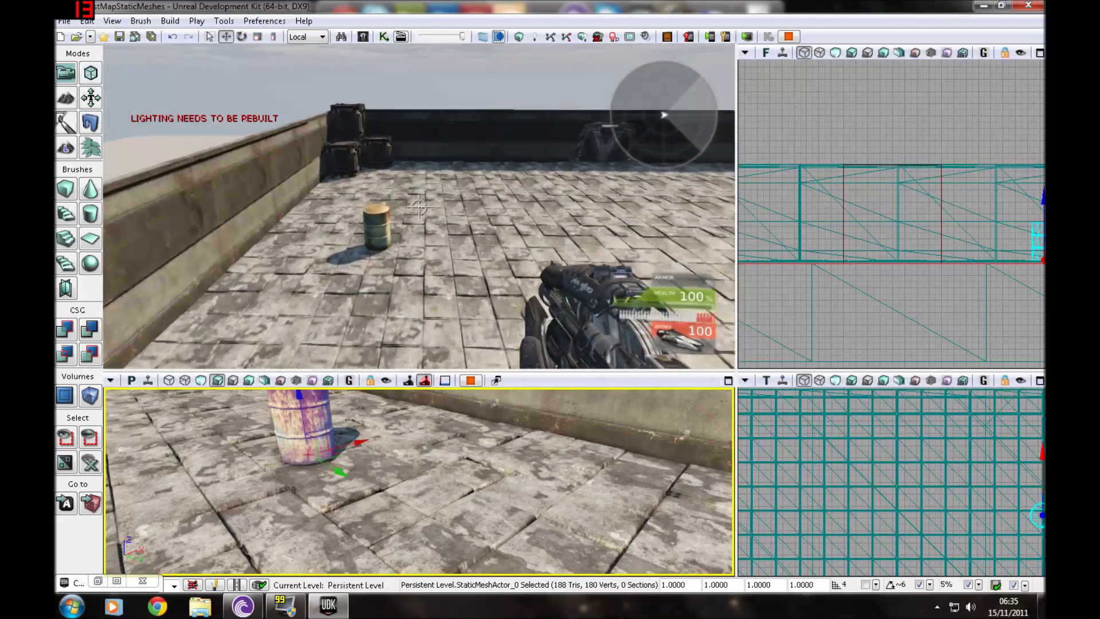
pyautogui.press('w')
pyautogui.click(418, 207)
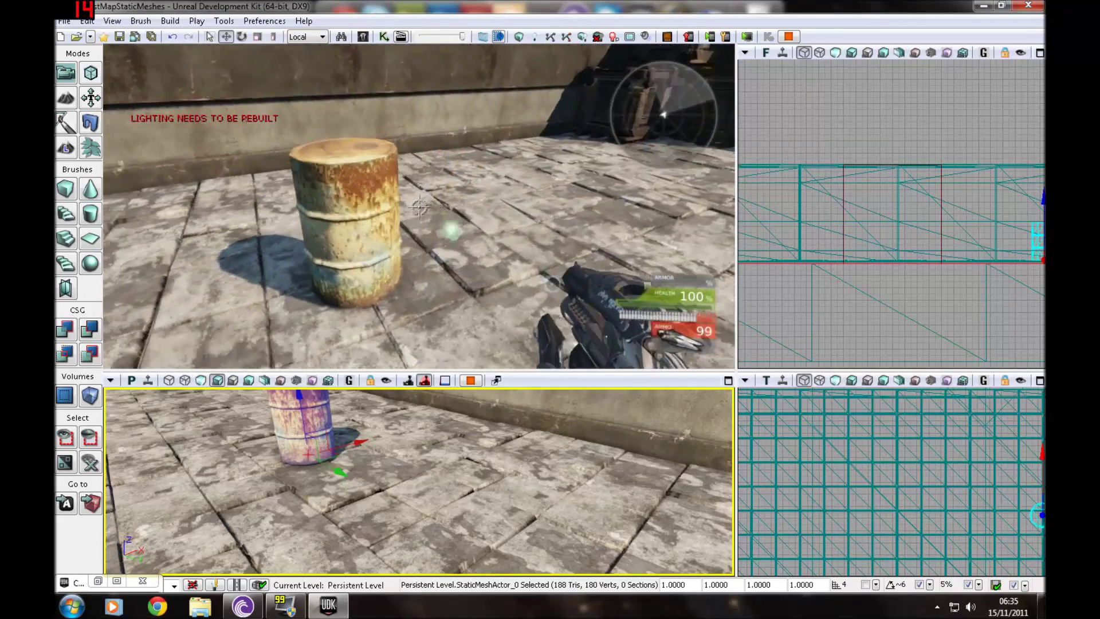
pyautogui.press('w')
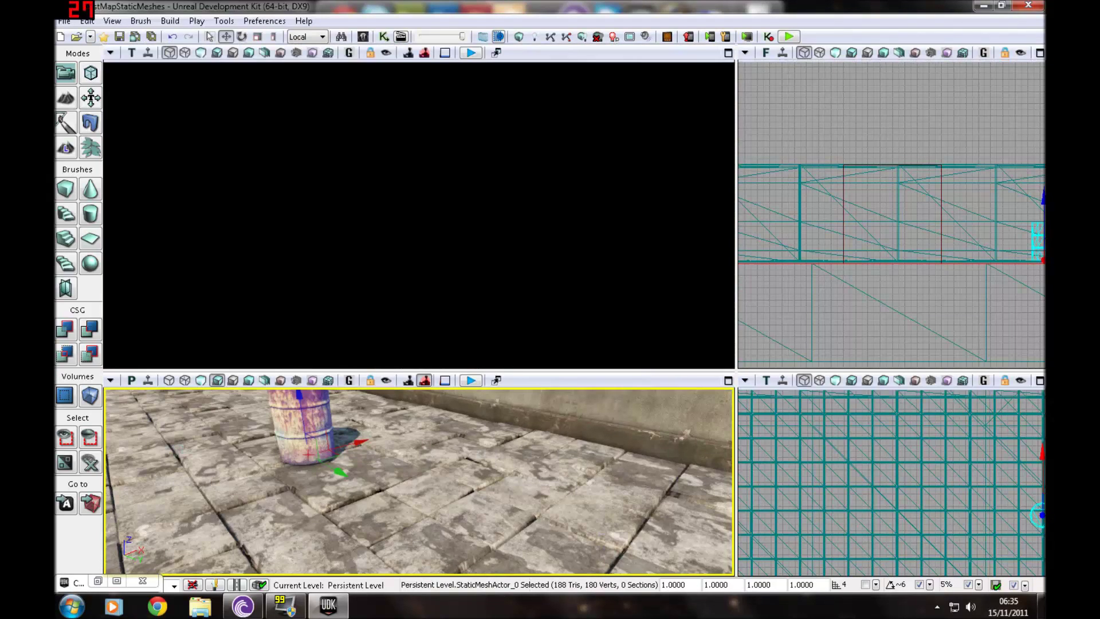
# Set the barrel's Collision Type to COLLIDE_NoCollision in its static mesh actor properties and close the properties window.
pyautogui.moveTo(516, 493); pyautogui.dragTo(424, 446, button='right')
pyautogui.rightClick(430, 459)
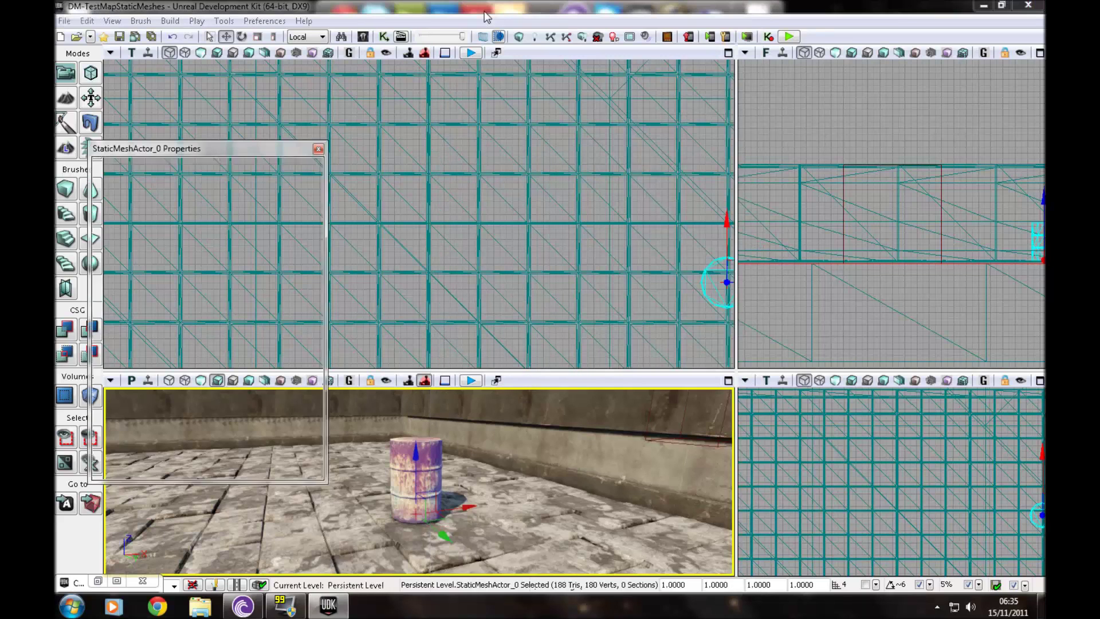
pyautogui.click(484, 9)
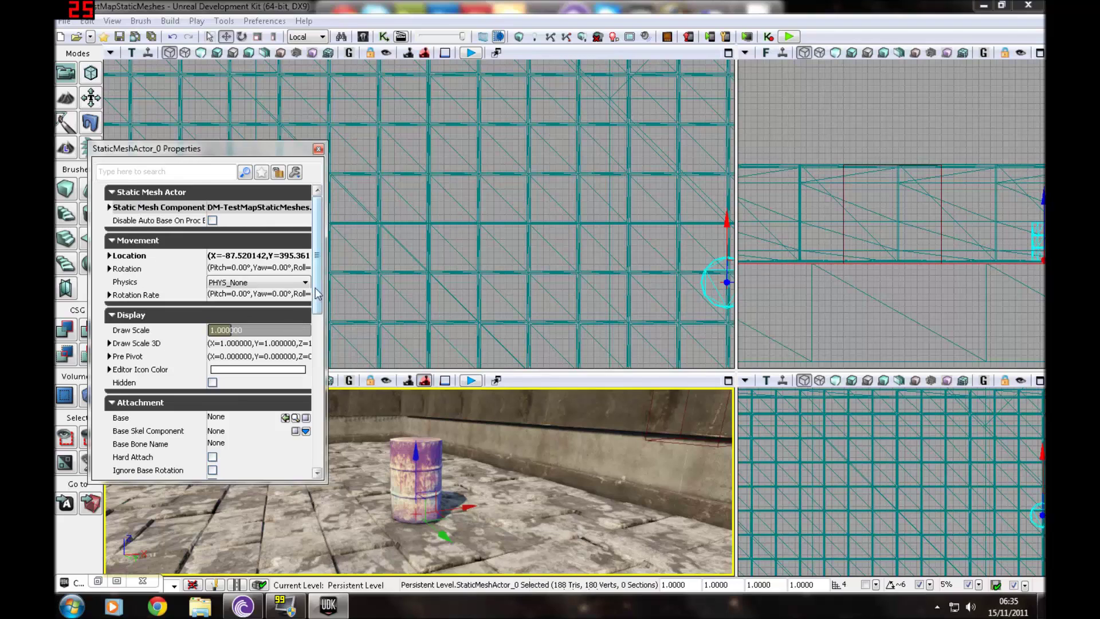
pyautogui.moveTo(319, 295); pyautogui.dragTo(316, 431)
pyautogui.scroll(3, 312, 343)
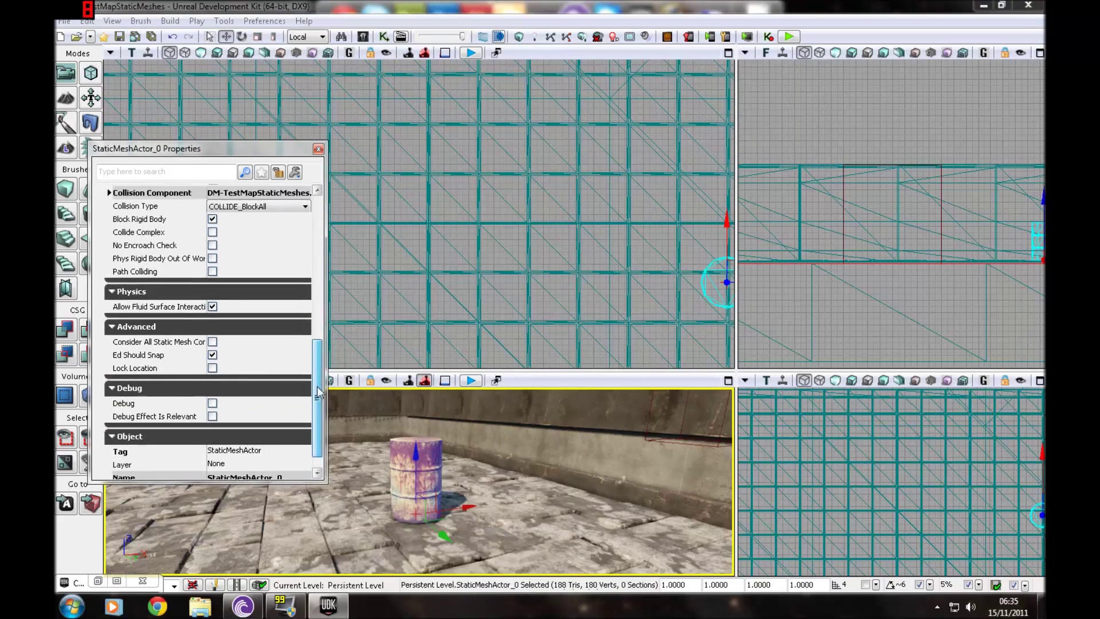
pyautogui.click(266, 278)
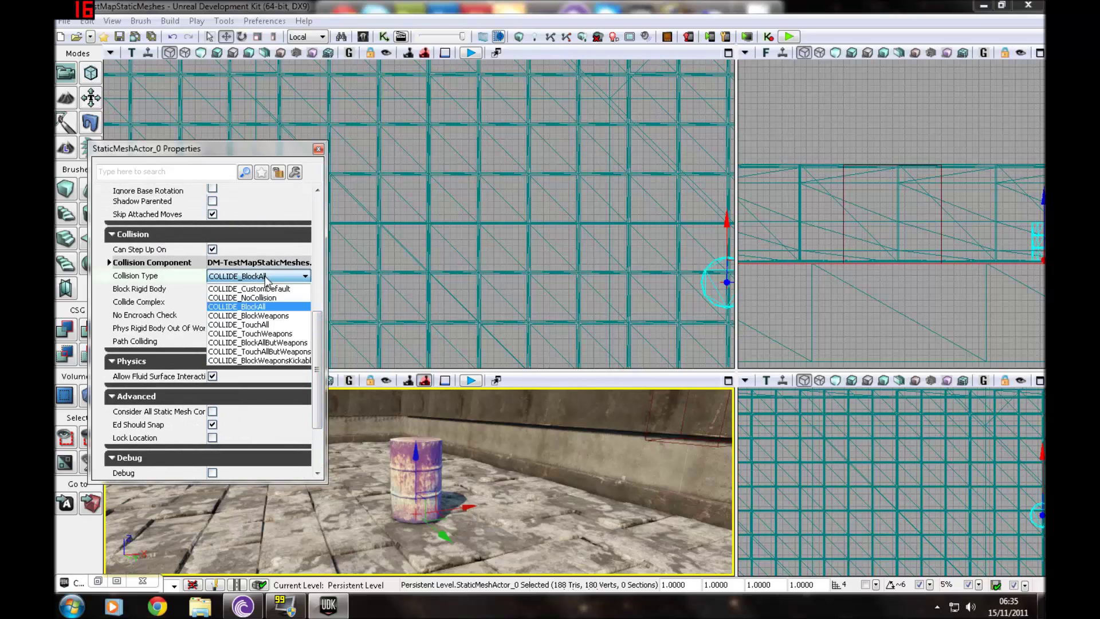
pyautogui.click(271, 298)
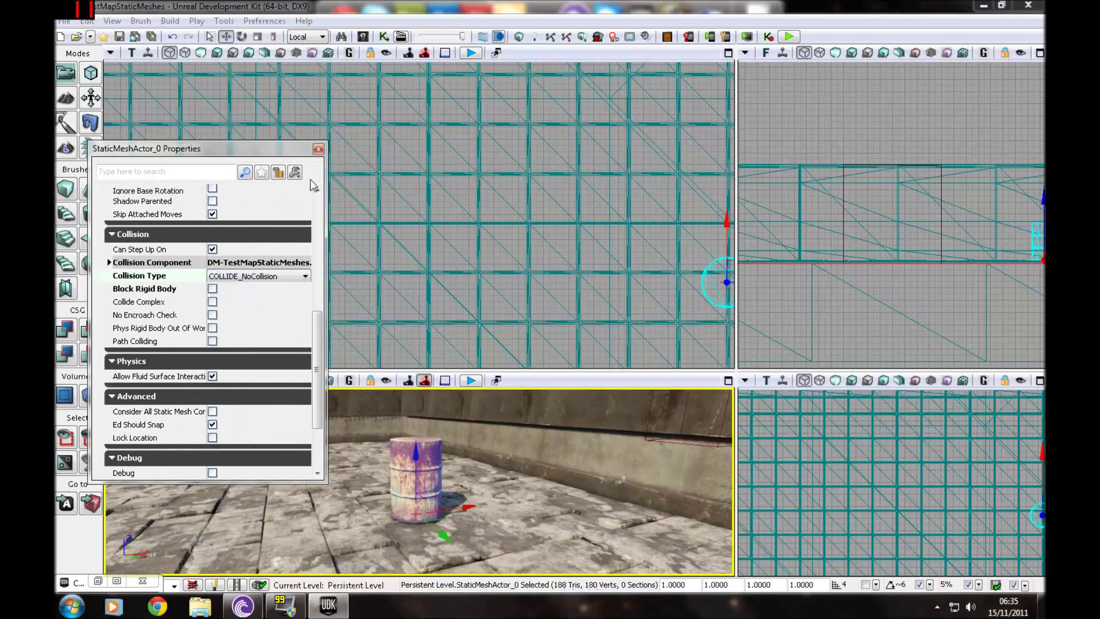
pyautogui.click(318, 149)
# Play the level from the perspective view, walk through the barrel to test its collision, and end the play session.
pyautogui.click(471, 52)
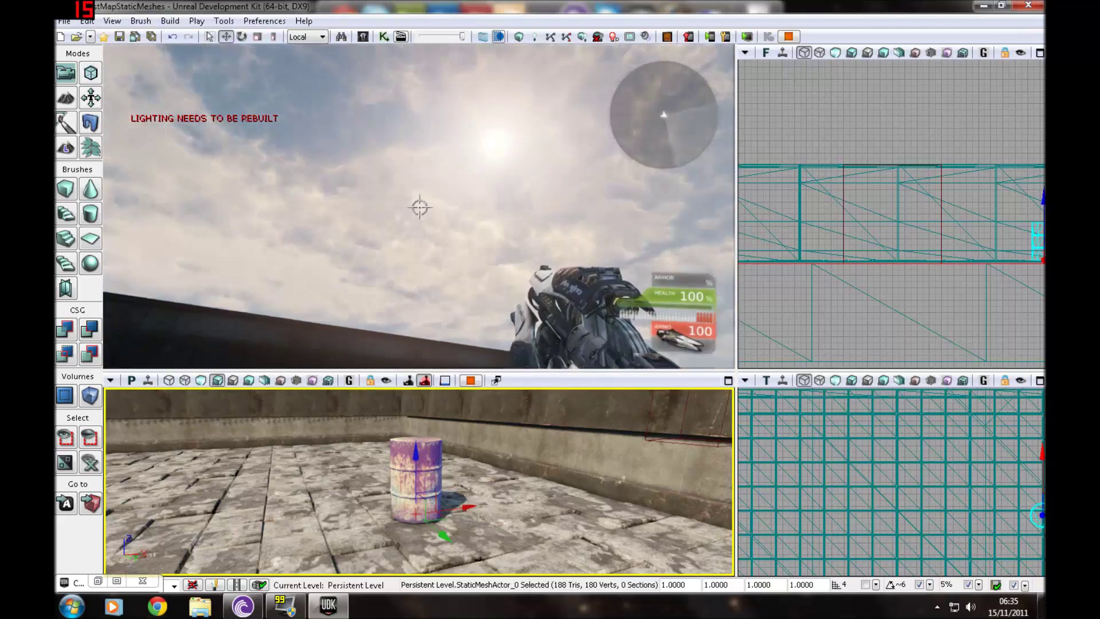
pyautogui.press('Escape')
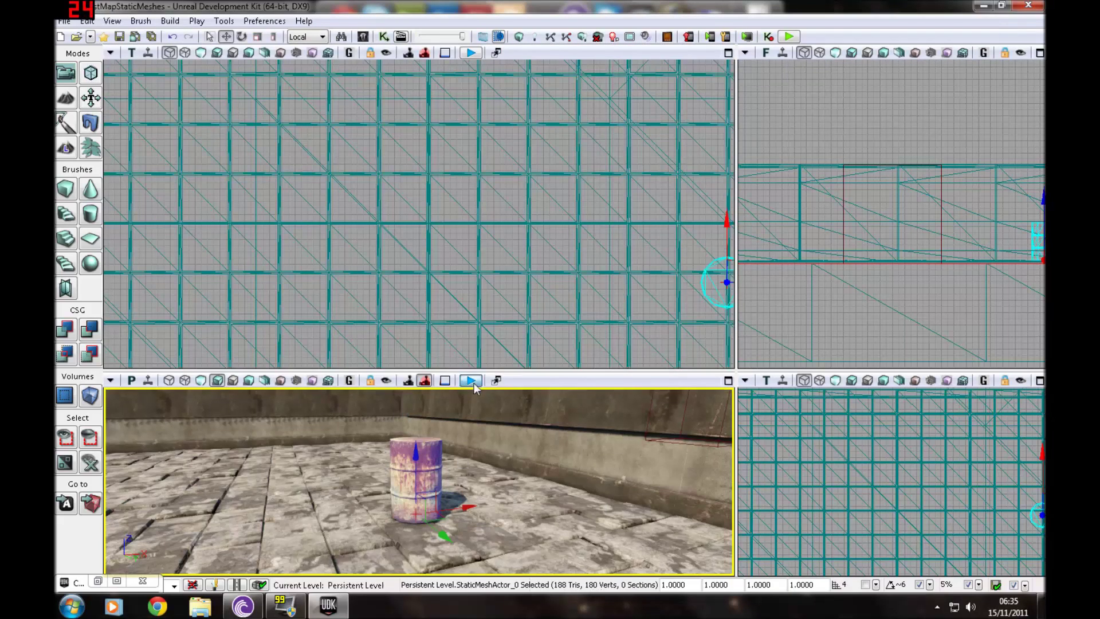
pyautogui.click(471, 380)
pyautogui.press('w')
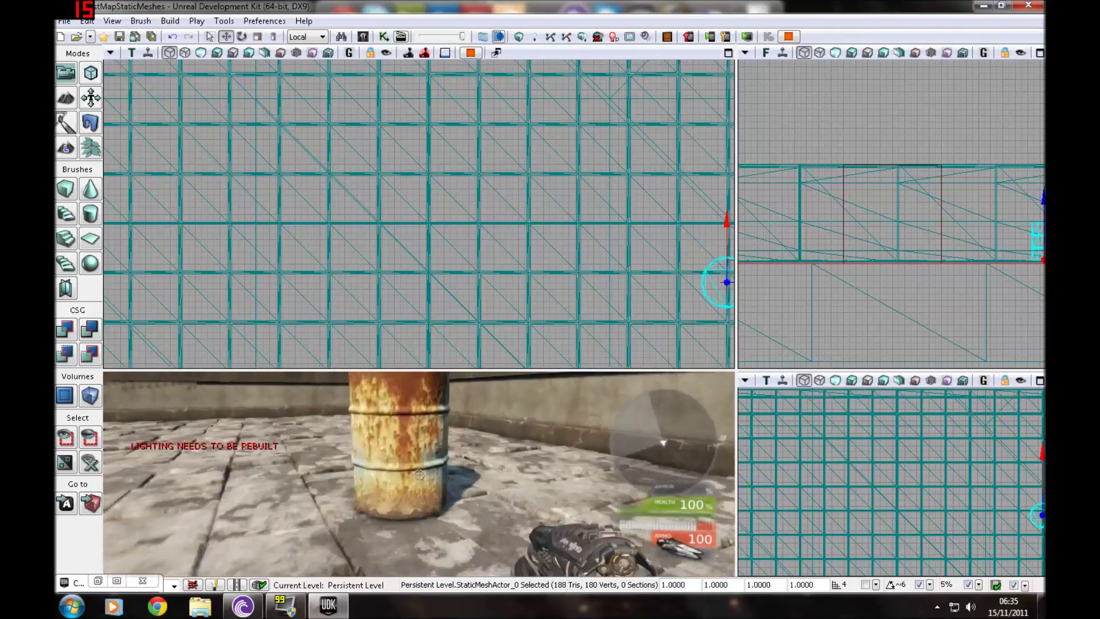
pyautogui.press('w')
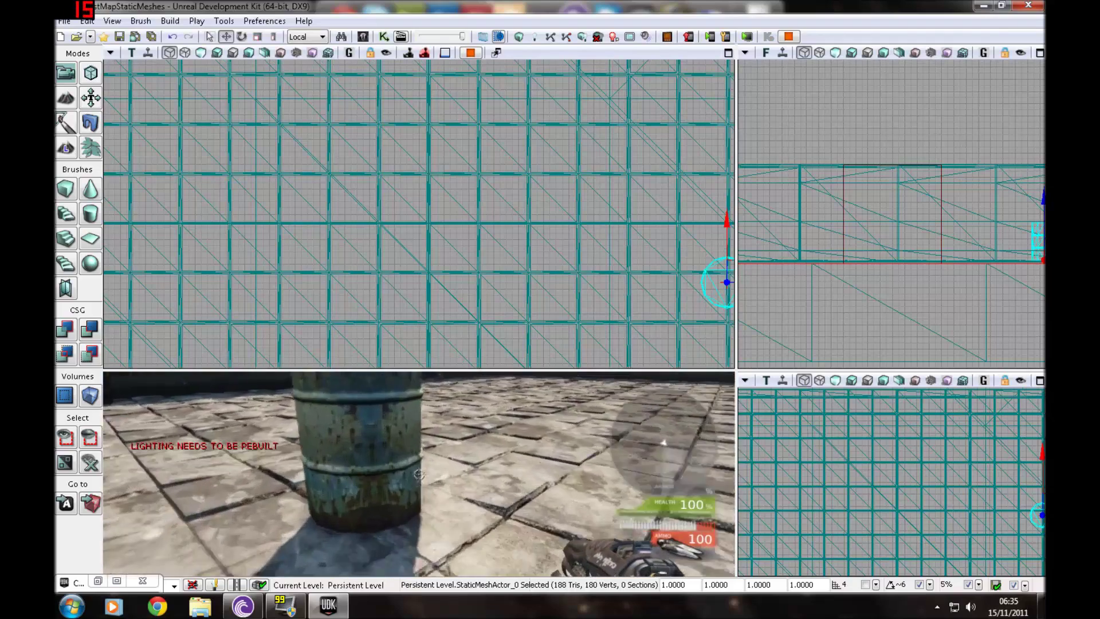
pyautogui.press('w')
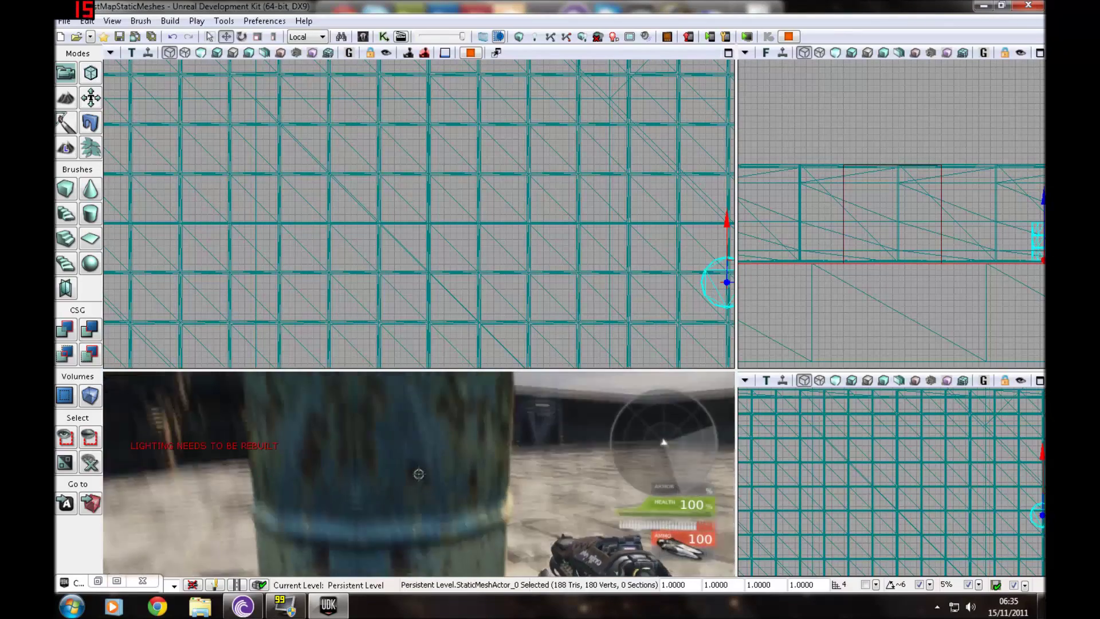
pyautogui.press('w')
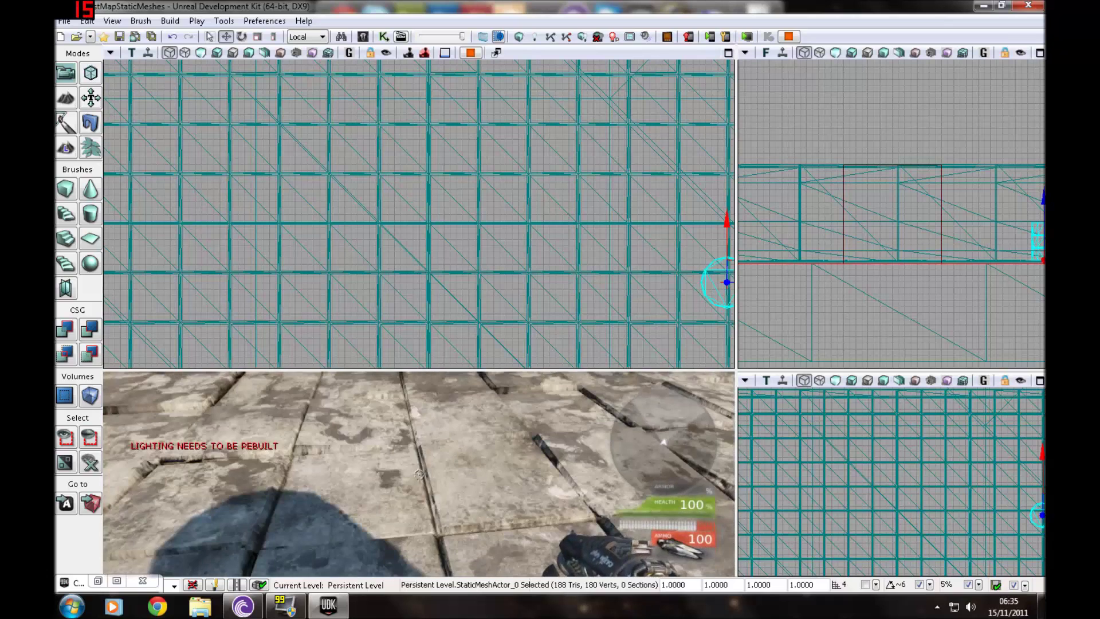
pyautogui.press('Escape')
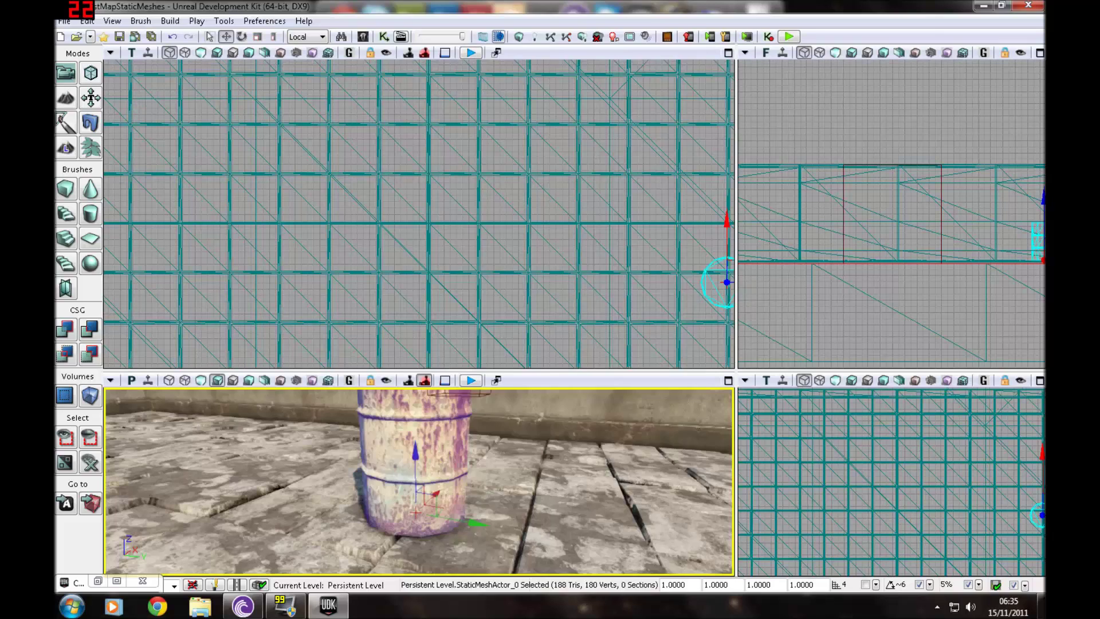
# Set the barrel's Collision Type to COLLIDE_BlockAll and close its properties window.
pyautogui.rightClick(372, 219)
pyautogui.click(413, 8)
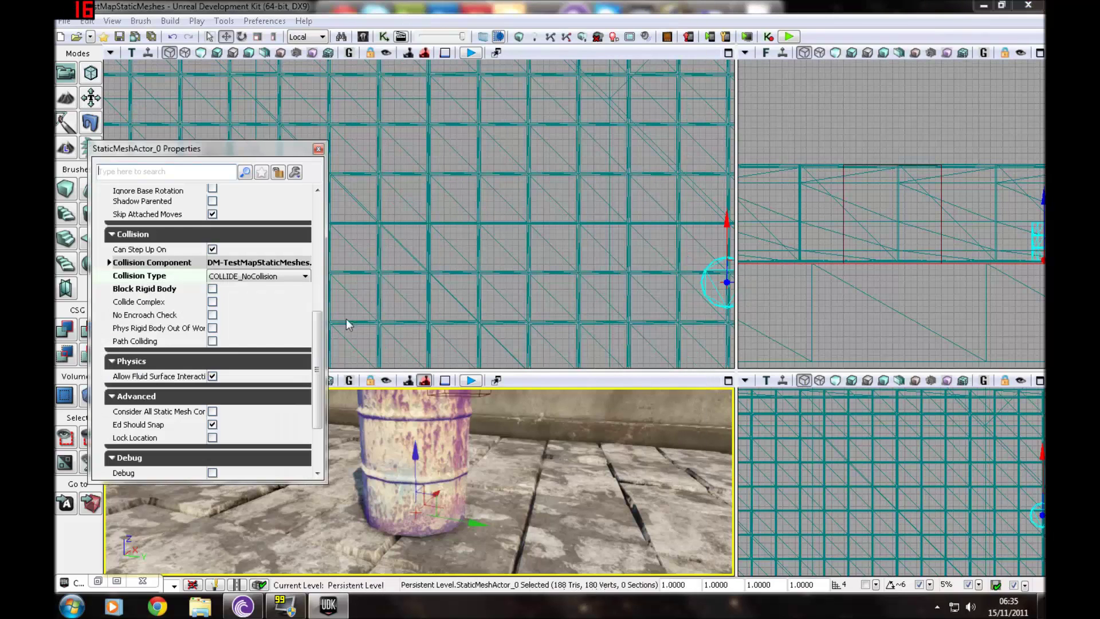
pyautogui.click(223, 276)
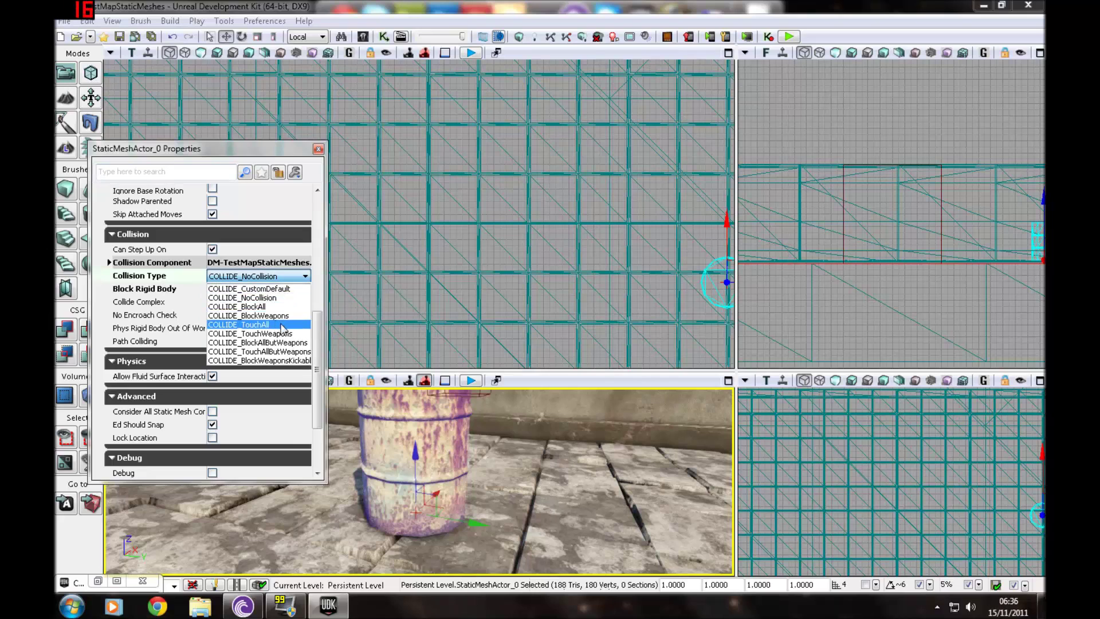
pyautogui.click(245, 307)
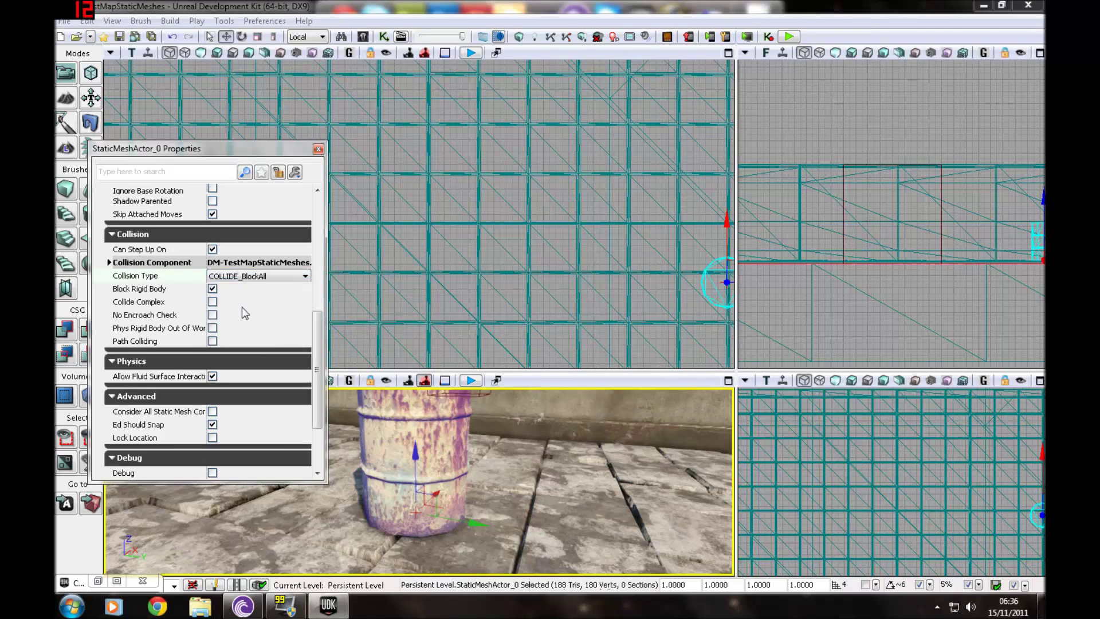
pyautogui.moveTo(314, 343); pyautogui.dragTo(332, 202)
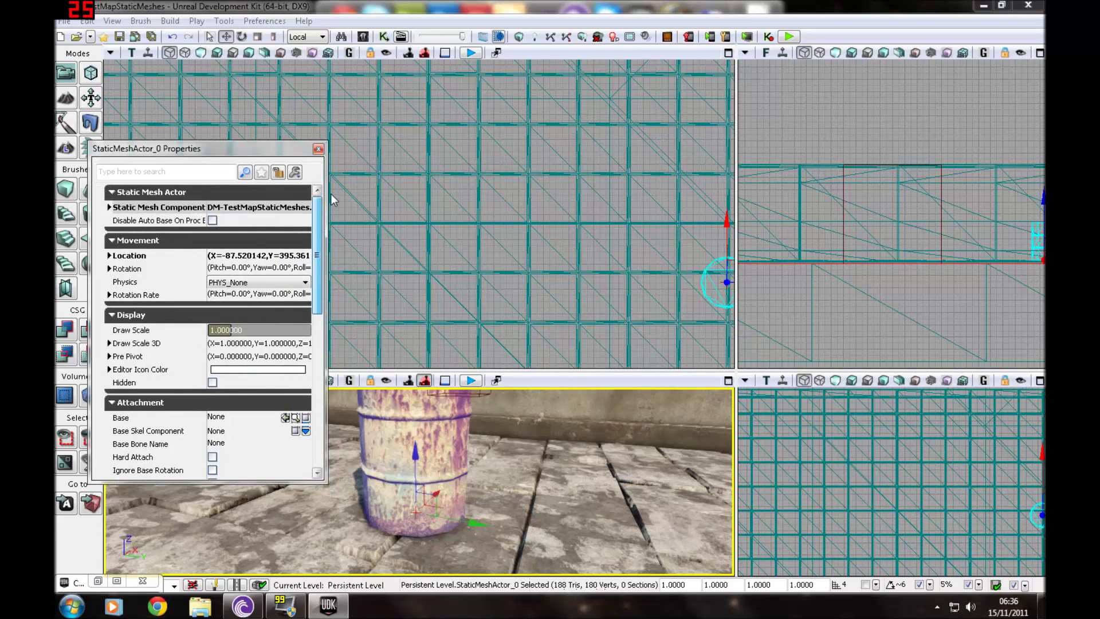
pyautogui.click(318, 149)
# Rotate the barrel so that it lies on its side on the stone floor.
pyautogui.moveTo(418, 481)
pyautogui.mouseDown(button='right')
pyautogui.moveTo(421, 453)
pyautogui.moveTo(415, 515)
pyautogui.moveTo(421, 498)
pyautogui.mouseUp(button='right')
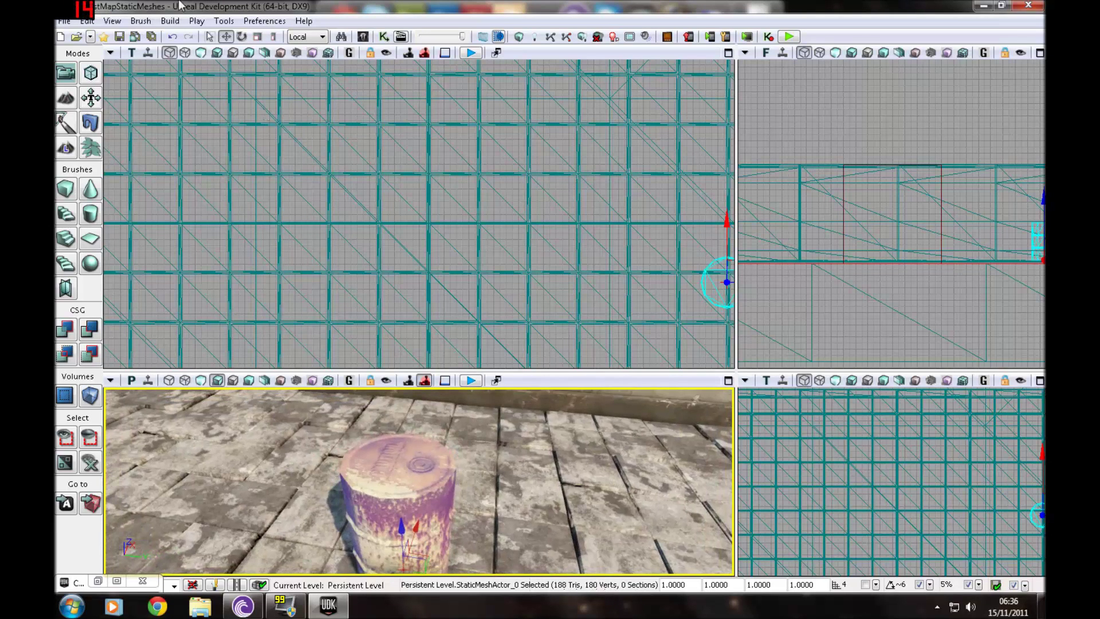
pyautogui.scroll(-3, 418, 481)
pyautogui.click(245, 40)
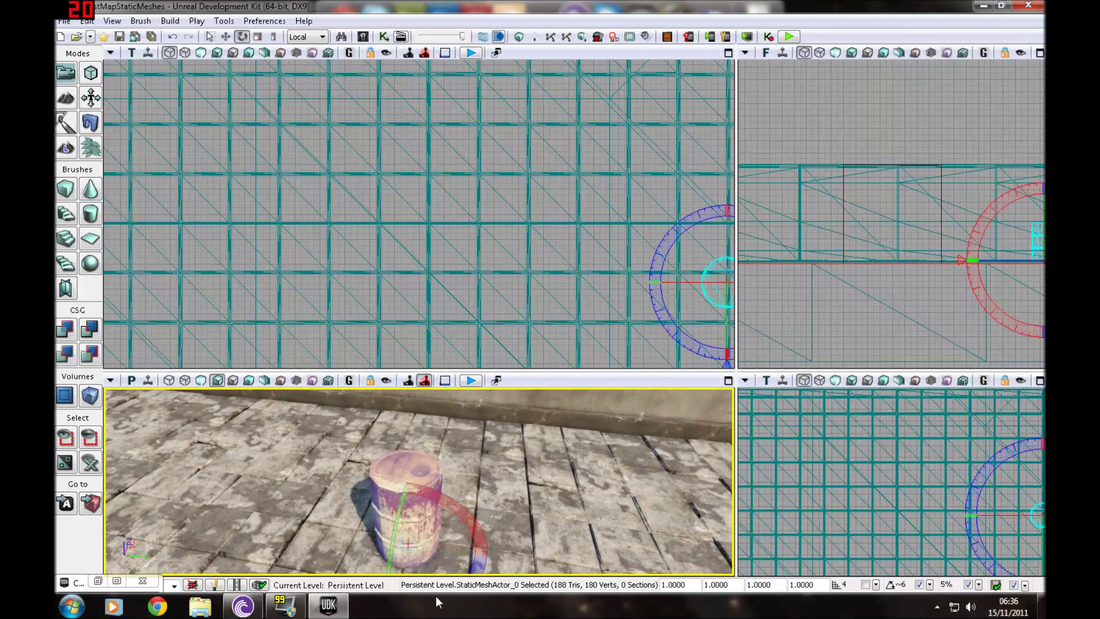
pyautogui.scroll(-3, 431, 544)
pyautogui.moveTo(483, 544)
pyautogui.mouseDown()
pyautogui.moveTo(425, 471)
pyautogui.moveTo(383, 459)
pyautogui.moveTo(433, 473)
pyautogui.moveTo(480, 542)
pyautogui.mouseUp()
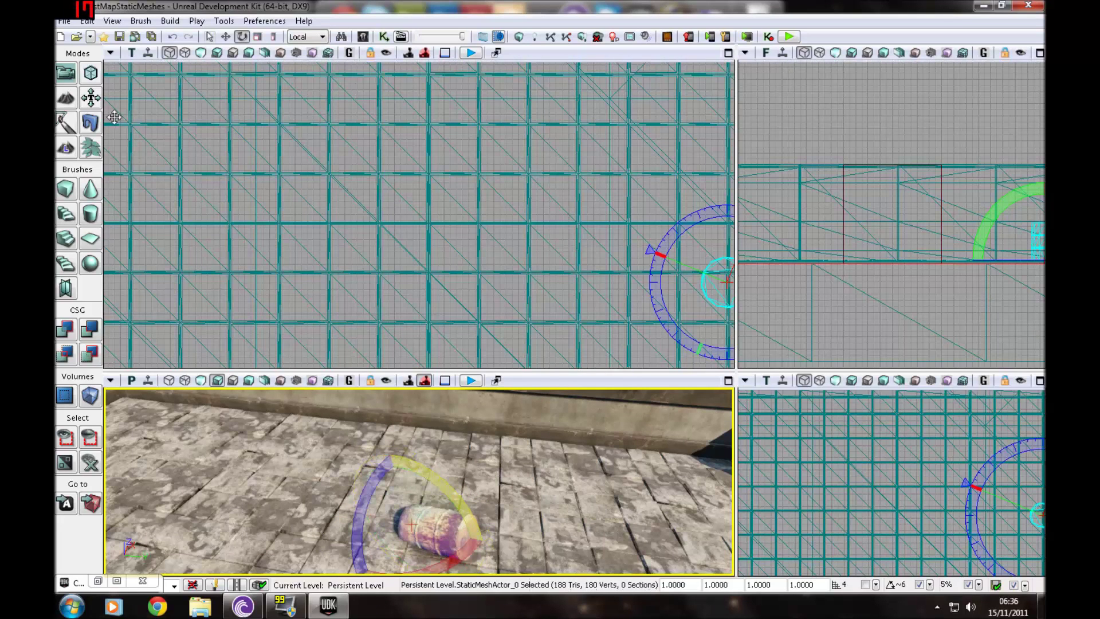
# Move the tipped barrel vertically so that it rests on the stone floor.
pyautogui.click(226, 36)
pyautogui.scroll(-8, 344, 516)
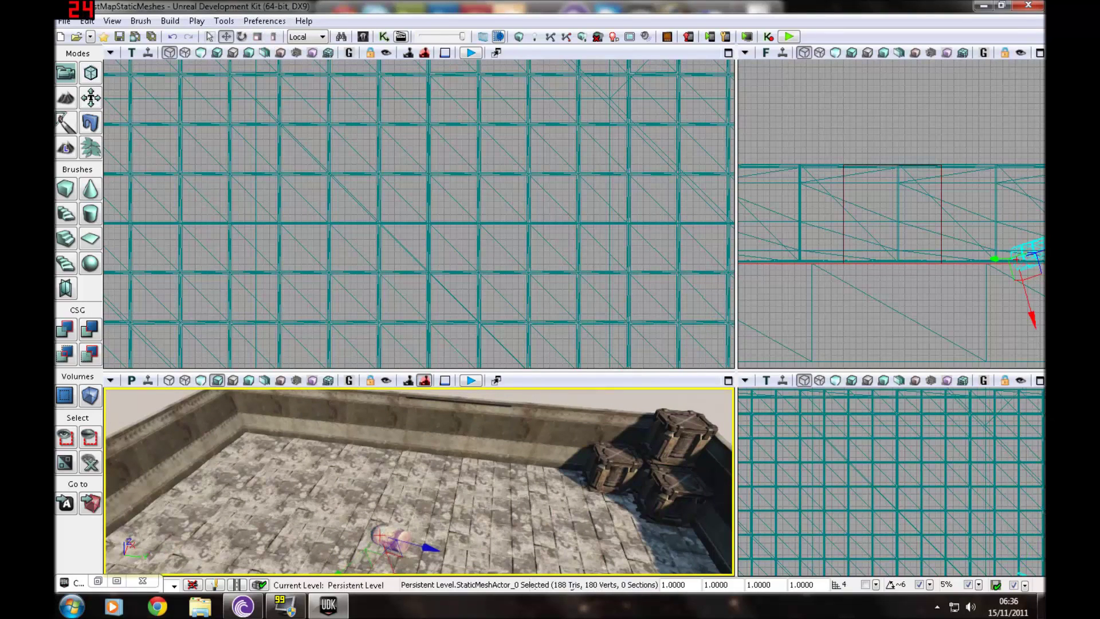
pyautogui.moveTo(418, 481)
pyautogui.mouseDown(button='right')
pyautogui.moveTo(436, 504)
pyautogui.moveTo(409, 521)
pyautogui.moveTo(453, 481)
pyautogui.moveTo(401, 487)
pyautogui.moveTo(407, 504)
pyautogui.moveTo(426, 498)
pyautogui.mouseUp(button='right')
pyautogui.click(258, 37)
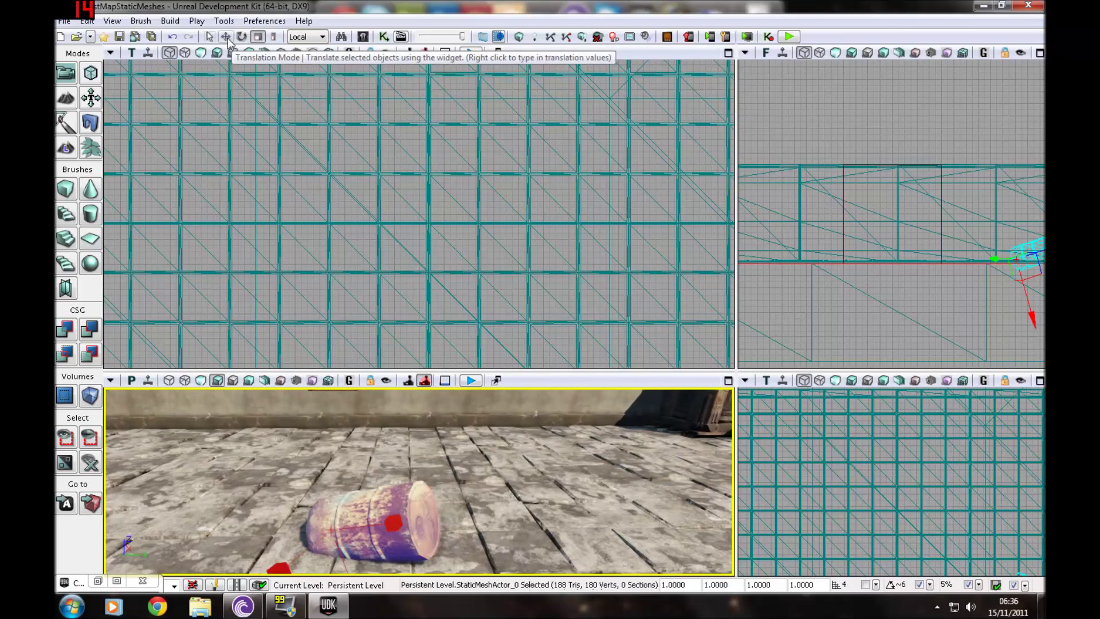
pyautogui.click(227, 38)
pyautogui.moveTo(354, 489); pyautogui.dragTo(309, 516, button='right')
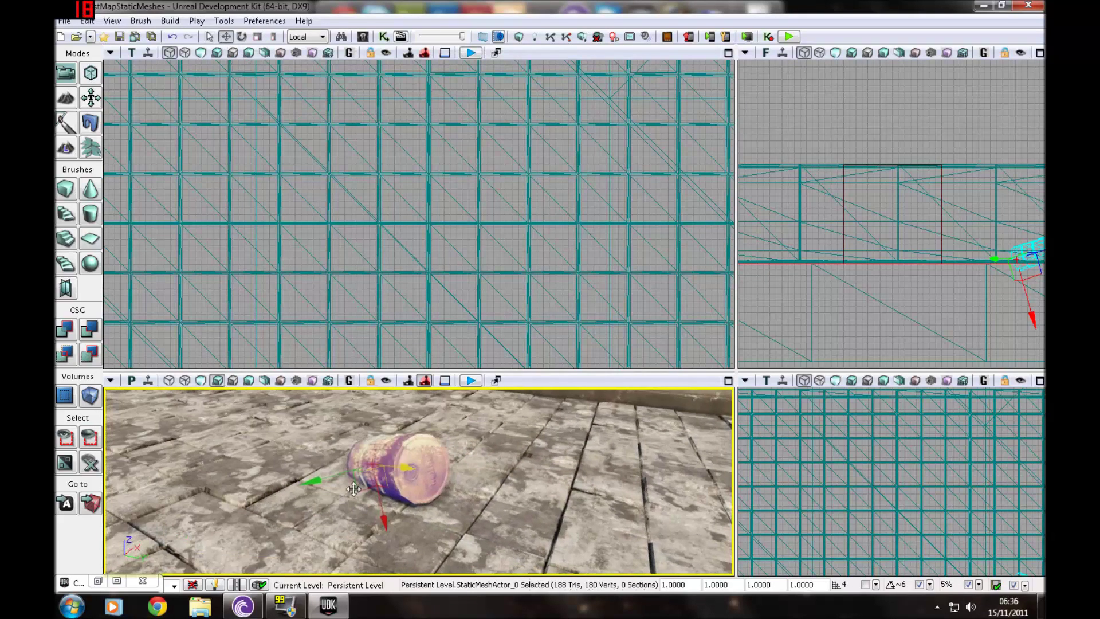
pyautogui.moveTo(388, 522); pyautogui.dragTo(375, 457)
pyautogui.moveTo(375, 457); pyautogui.dragTo(401, 487, button='right')
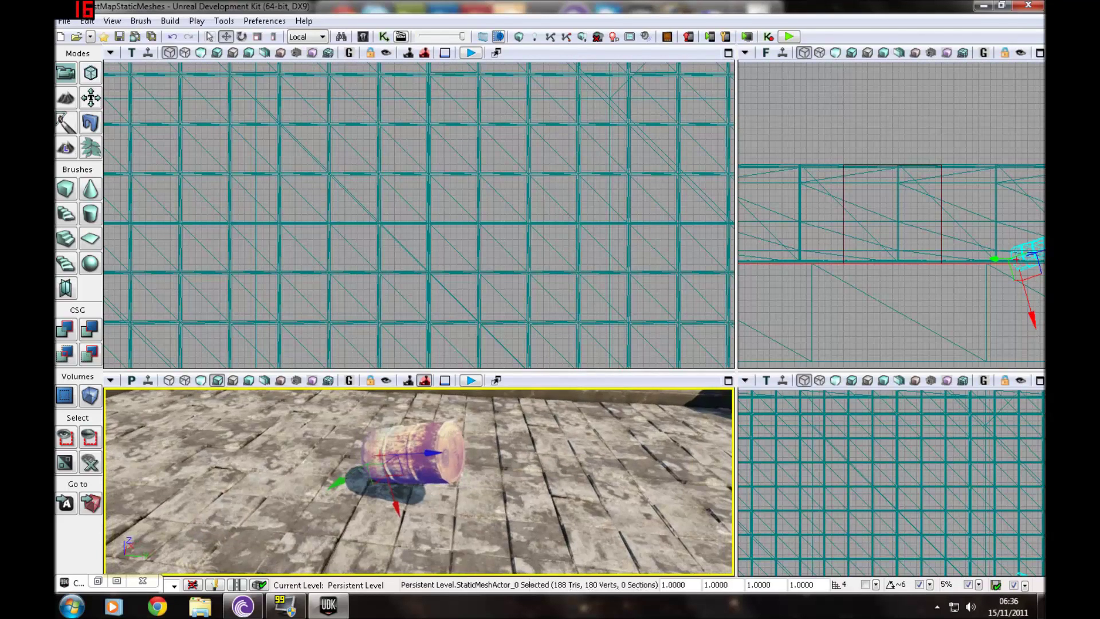
pyautogui.moveTo(399, 524); pyautogui.dragTo(413, 554)
# Play-test the tipped barrel briefly, and rebuild the map's lighting for BSP and static meshes with Lightmass.
pyautogui.click(473, 380)
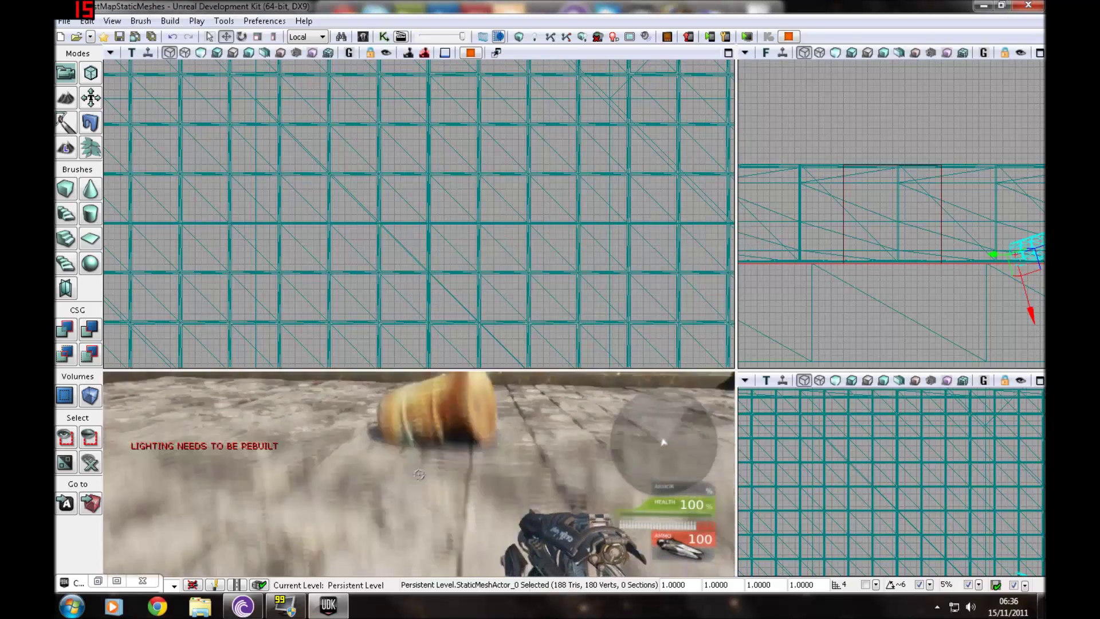
pyautogui.press('Escape')
pyautogui.click(534, 36)
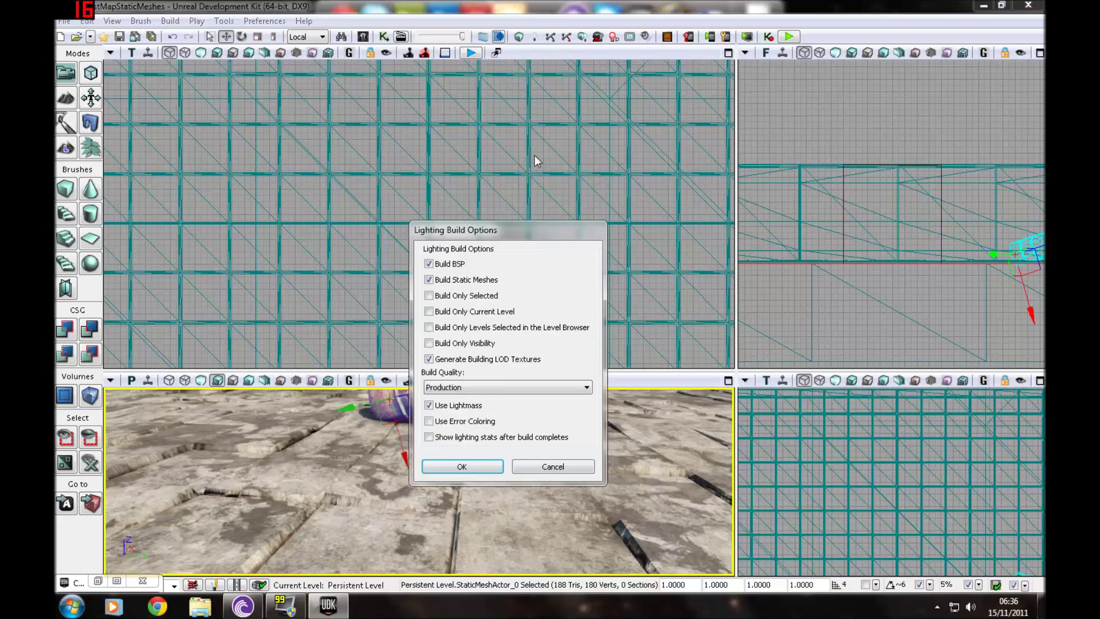
pyautogui.click(462, 465)
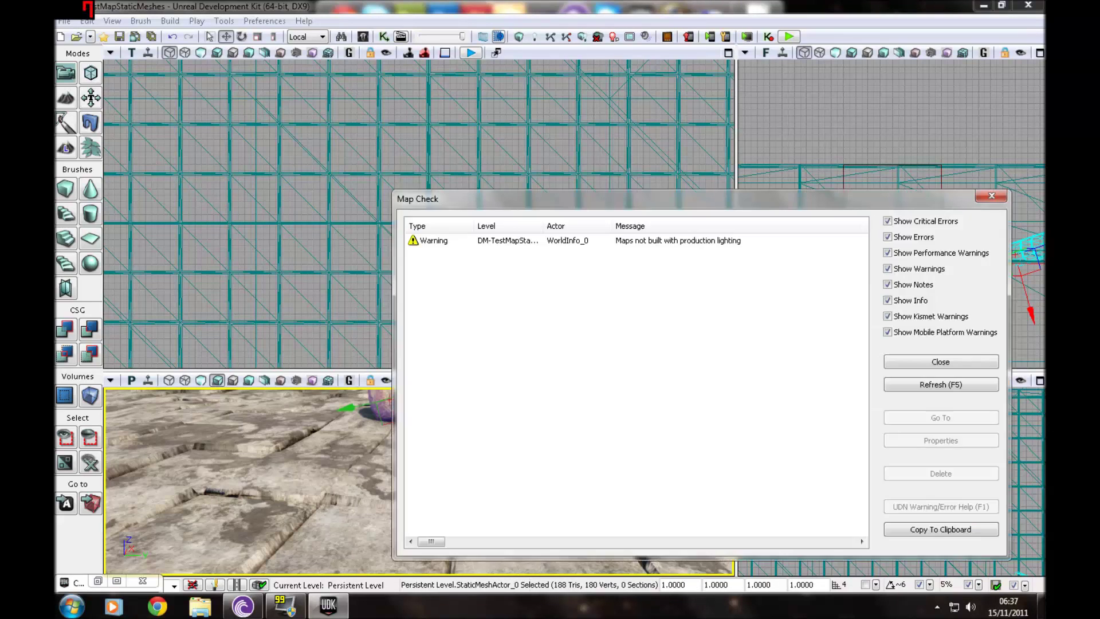
pyautogui.click(935, 363)
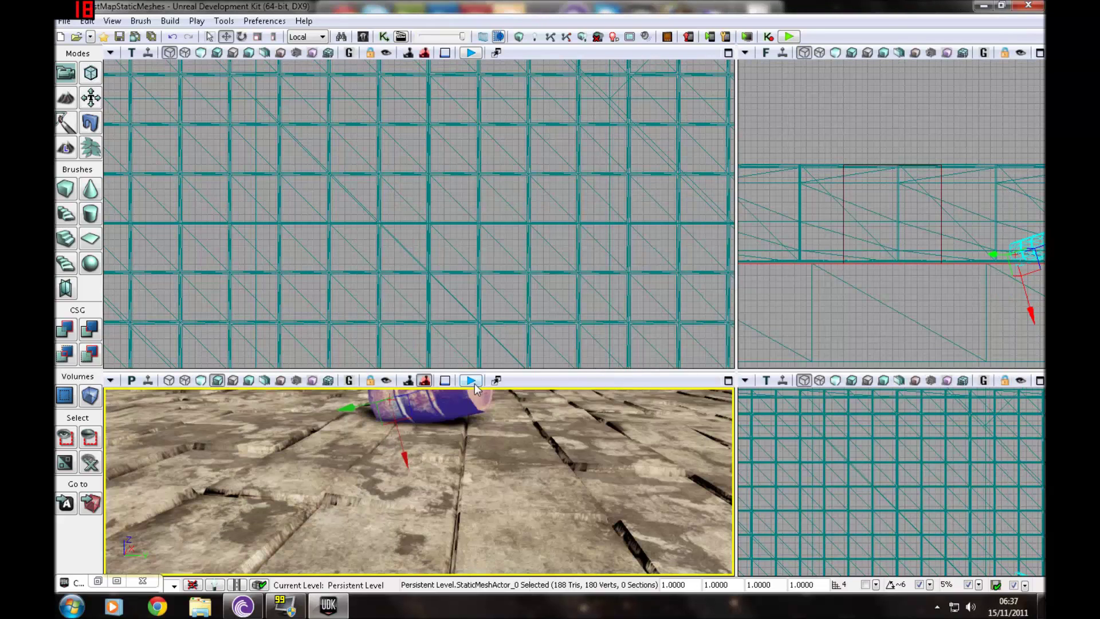
# Open the barrel's properties and look through the available Physics types in its movement settings, leaving PHYS_None selected.
pyautogui.rightClick(448, 405)
pyautogui.click(523, 99)
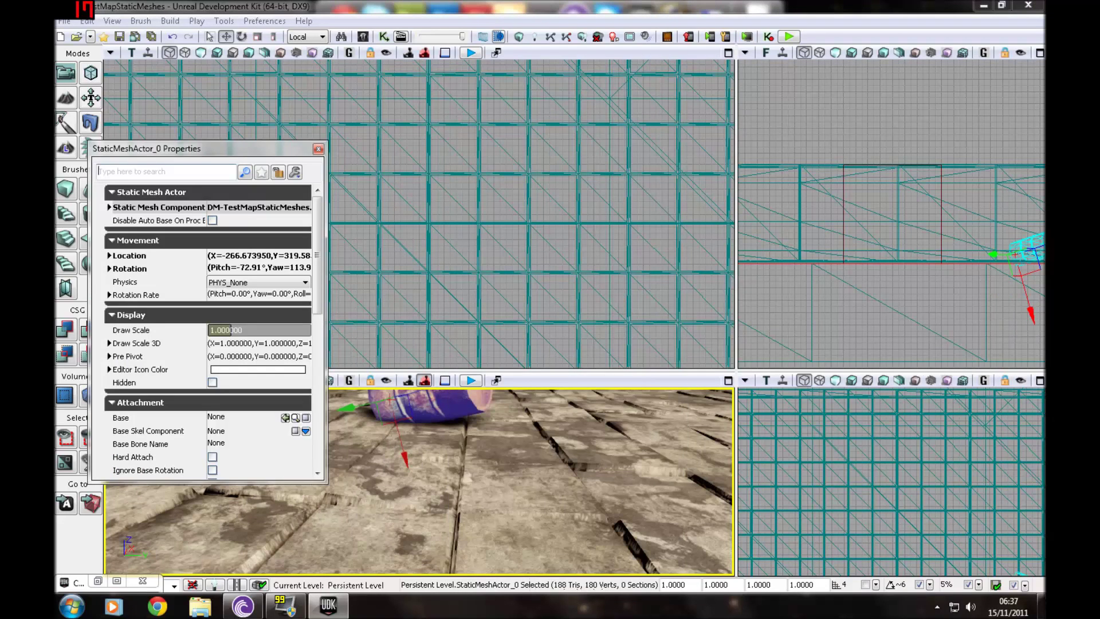
pyautogui.click(273, 282)
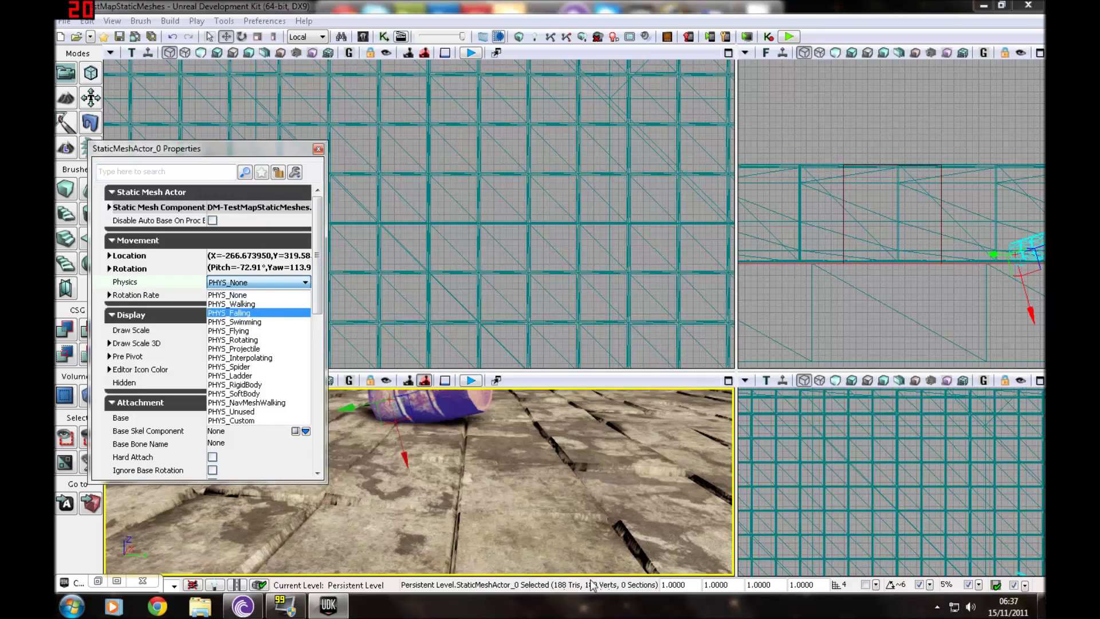
pyautogui.press('Up')
pyautogui.press('Up')
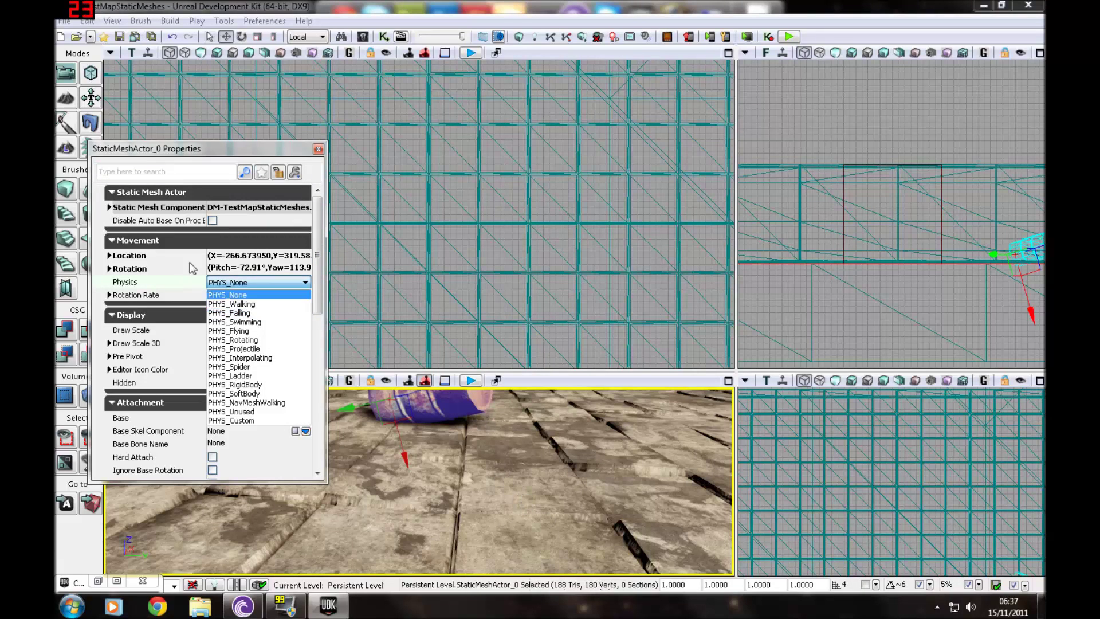
pyautogui.press('Down')
pyautogui.press('Down')
pyautogui.press('Down')
pyautogui.press('Down')
pyautogui.press('Down')
pyautogui.press('Down')
pyautogui.press('Down')
pyautogui.press('Down')
pyautogui.press('Down')
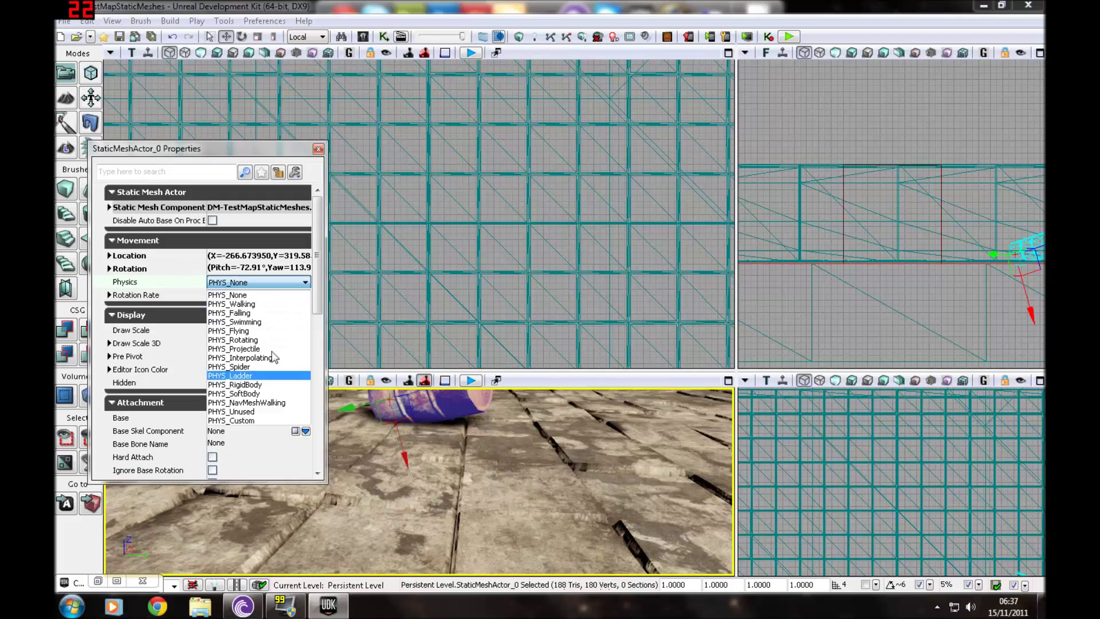
pyautogui.click(261, 284)
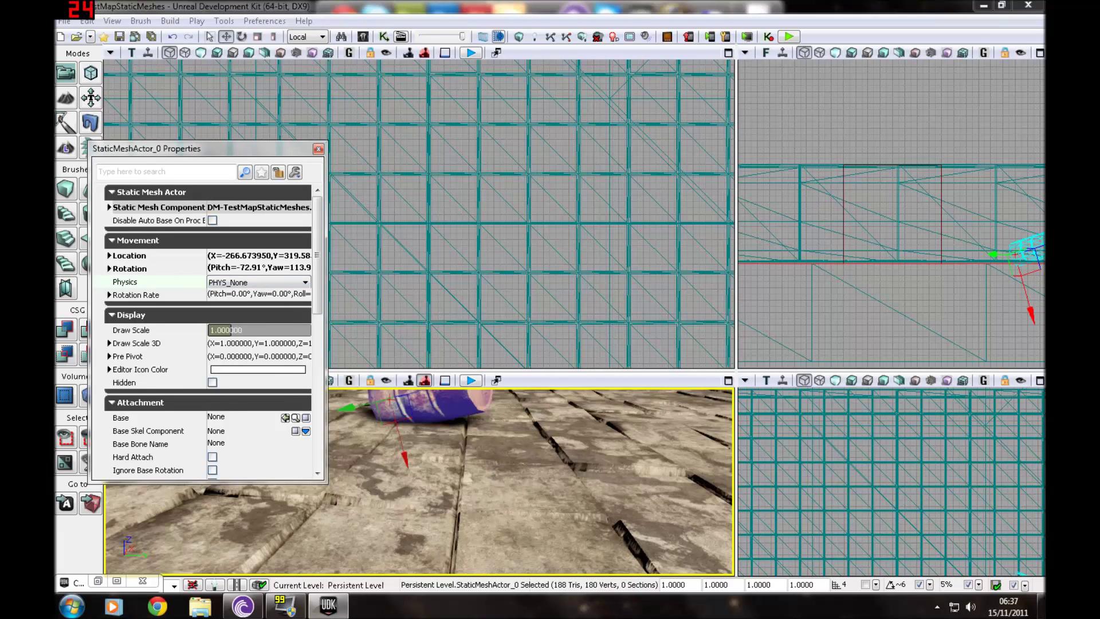
pyautogui.moveTo(435, 493); pyautogui.dragTo(444, 421, button='right')
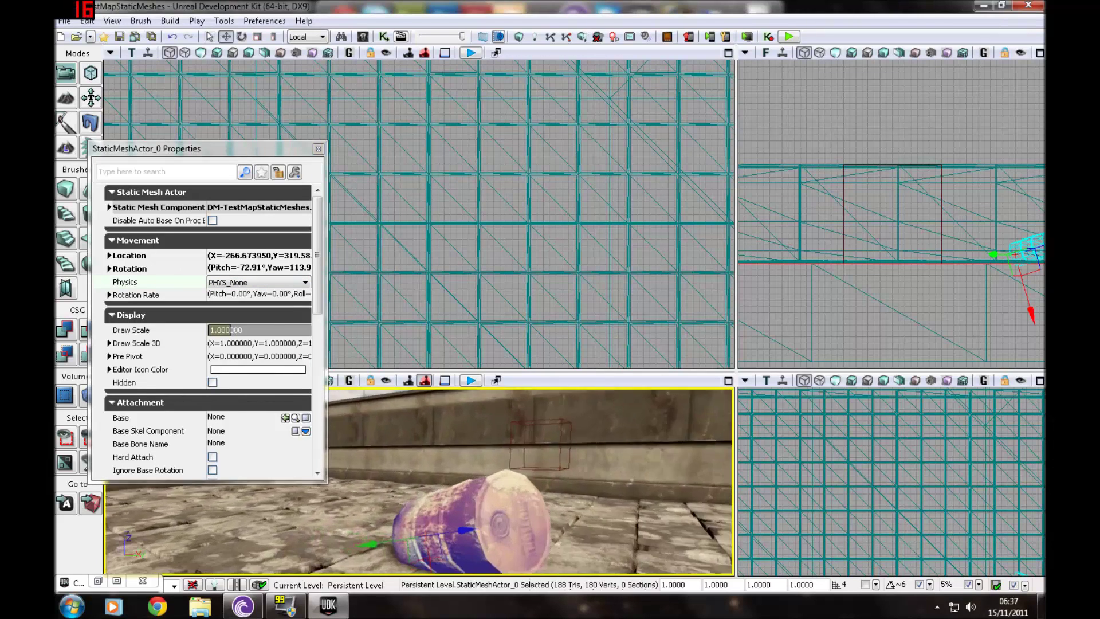
pyautogui.click(248, 282)
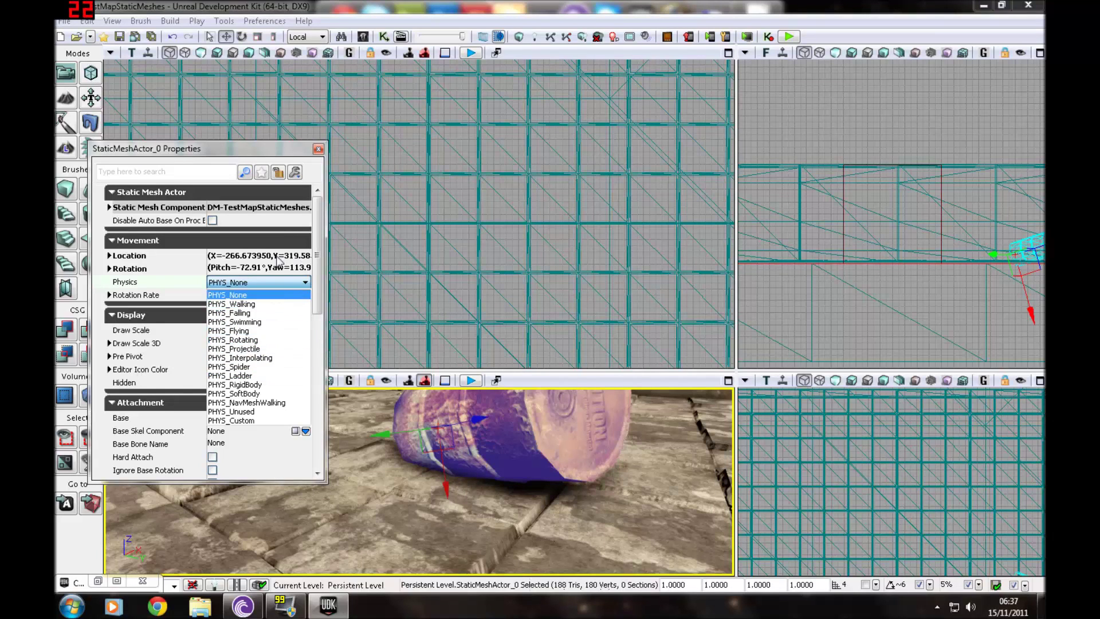
pyautogui.click(236, 283)
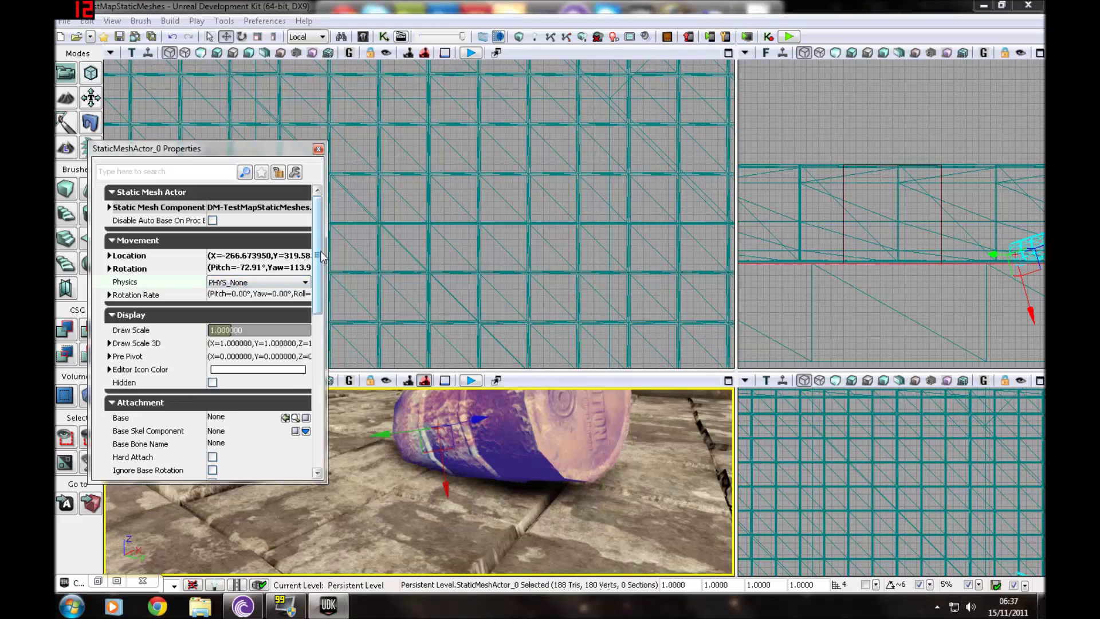
# Enable the barrel's Hidden display option and play-test the map in the perspective viewport, walking around the barrel's spot.
pyautogui.moveTo(321, 256); pyautogui.dragTo(320, 283)
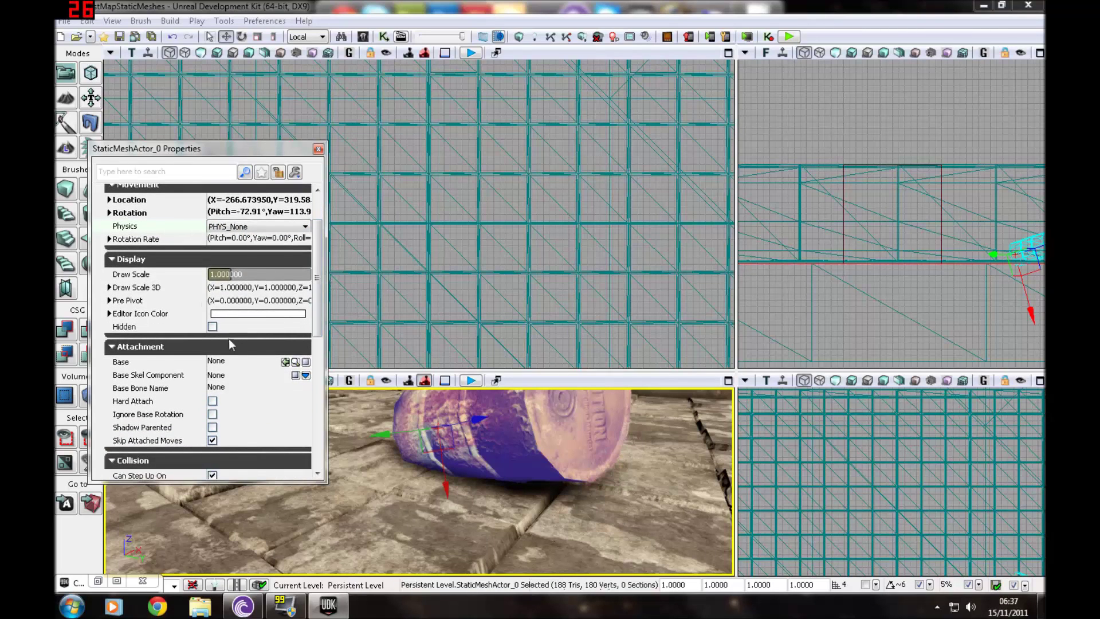
pyautogui.hotkey('ctrl', 's')
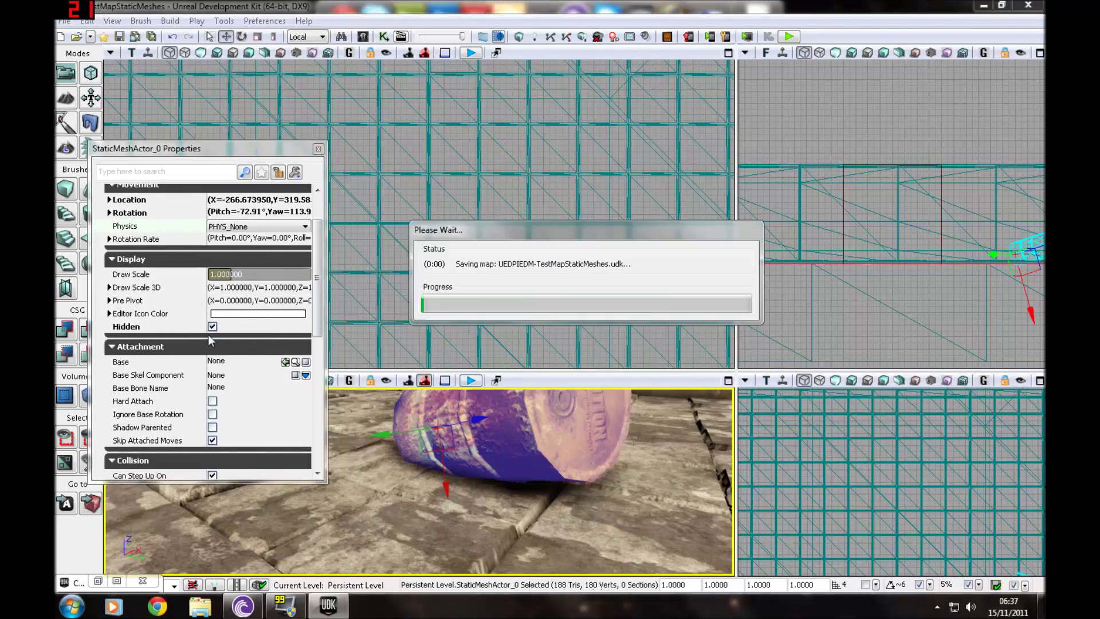
pyautogui.click(470, 381)
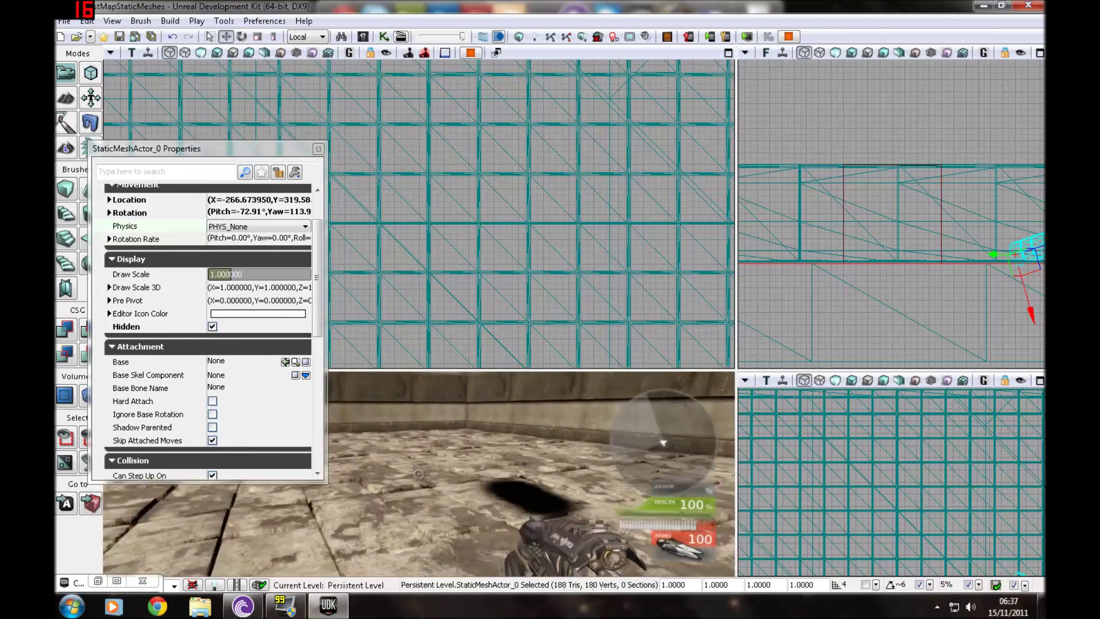
pyautogui.press('w')
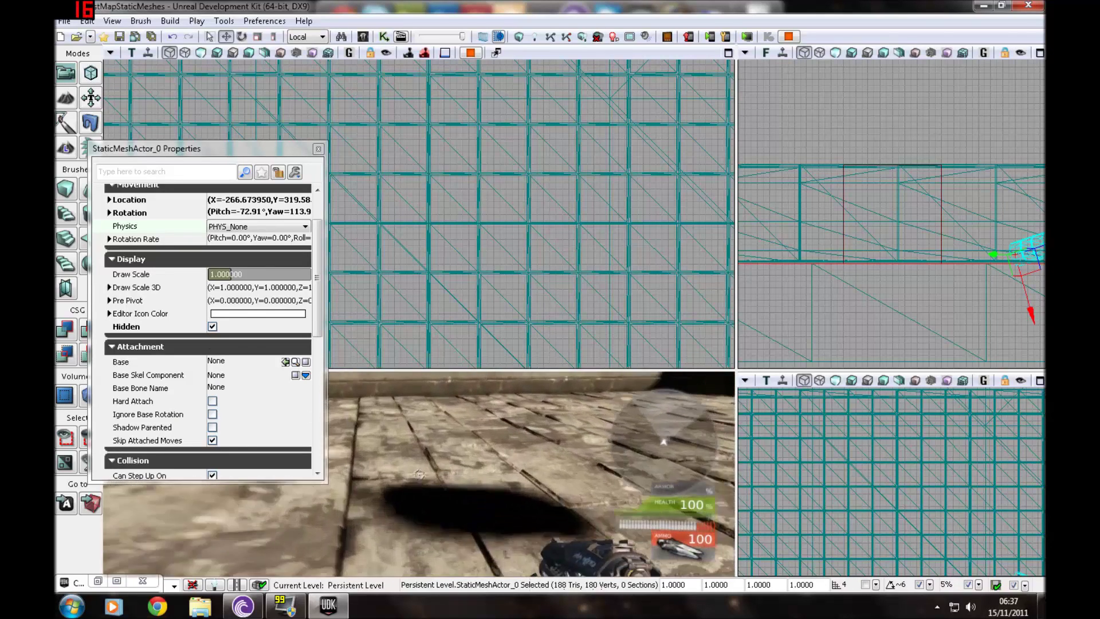
pyautogui.press('Escape')
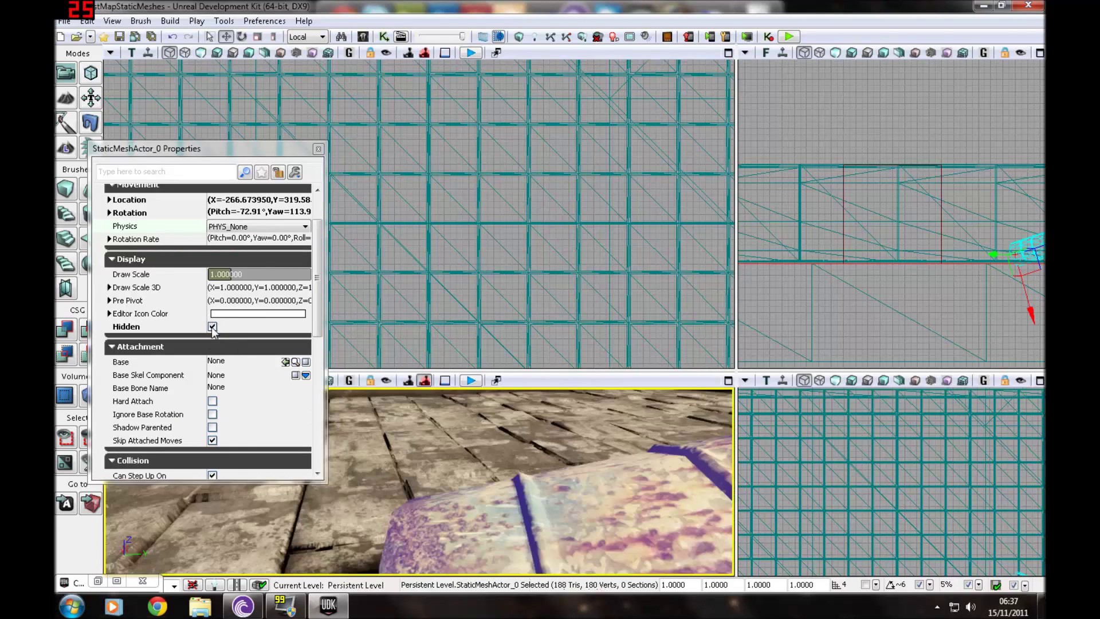
# Turn off the barrel's Hidden option, close its properties, and bring the whole barrel into view in the perspective viewport.
pyautogui.click(212, 327)
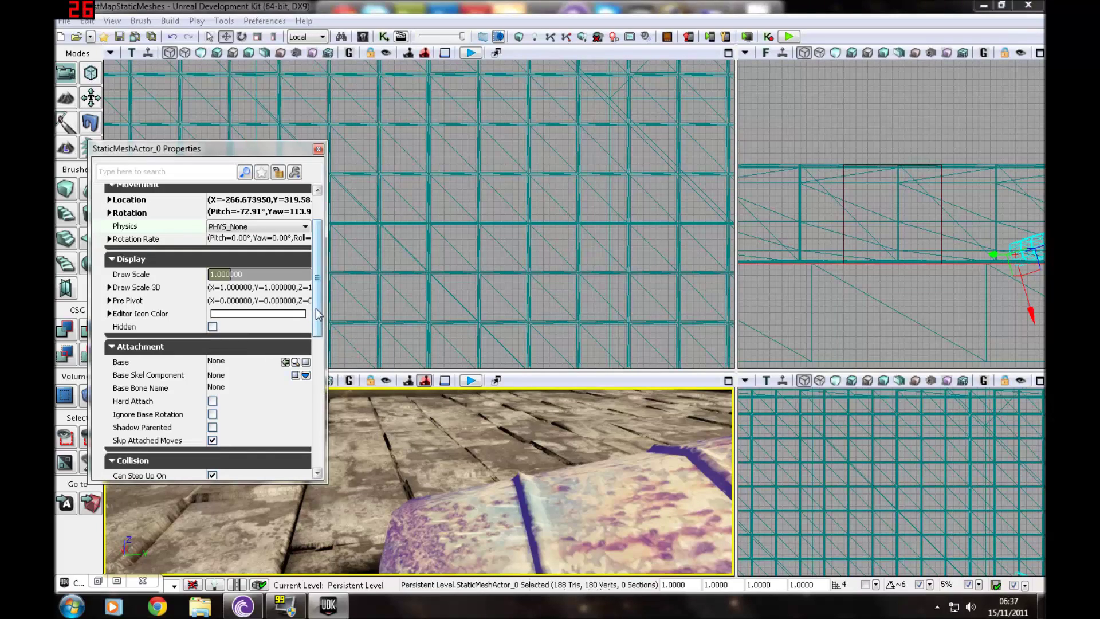
pyautogui.moveTo(317, 313)
pyautogui.mouseDown()
pyautogui.moveTo(340, 447)
pyautogui.moveTo(314, 306)
pyautogui.mouseUp()
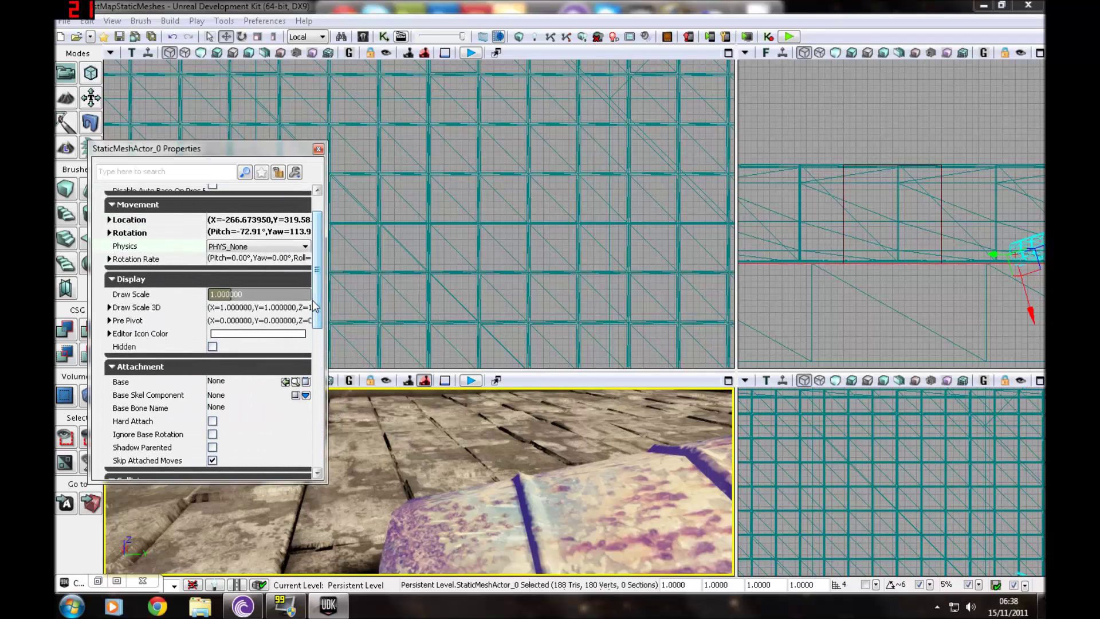
pyautogui.click(318, 149)
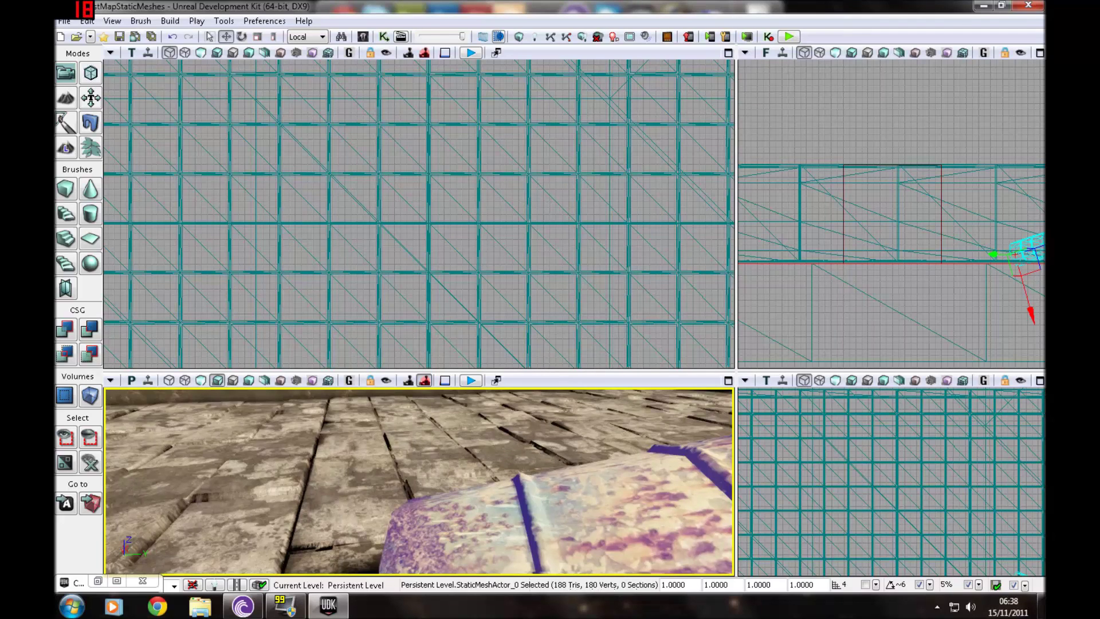
pyautogui.moveTo(418, 481); pyautogui.dragTo(388, 340, button='right')
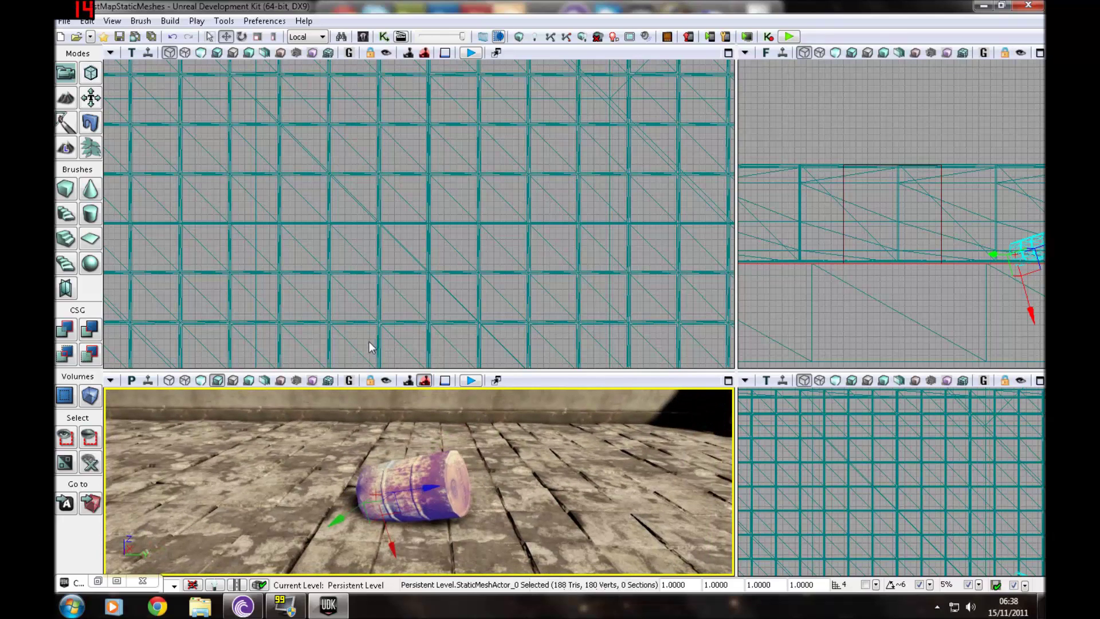